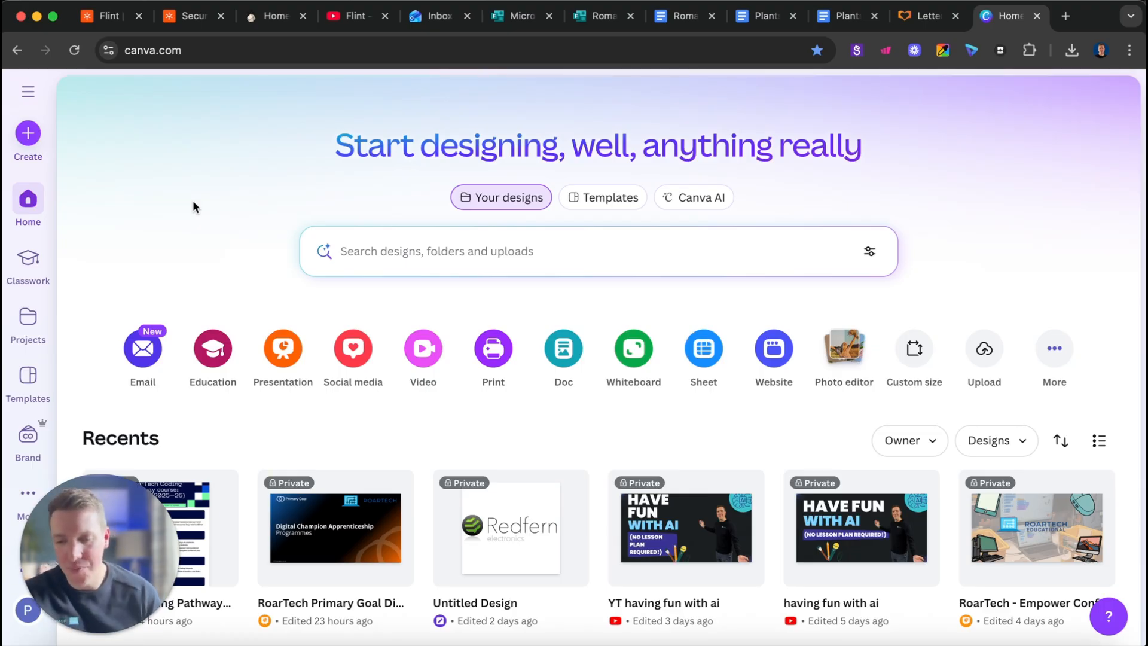
Step: Open Canva AI and set it to Code mode for a new prompt
{"action": "left_click", "coordinate": [699, 198]}
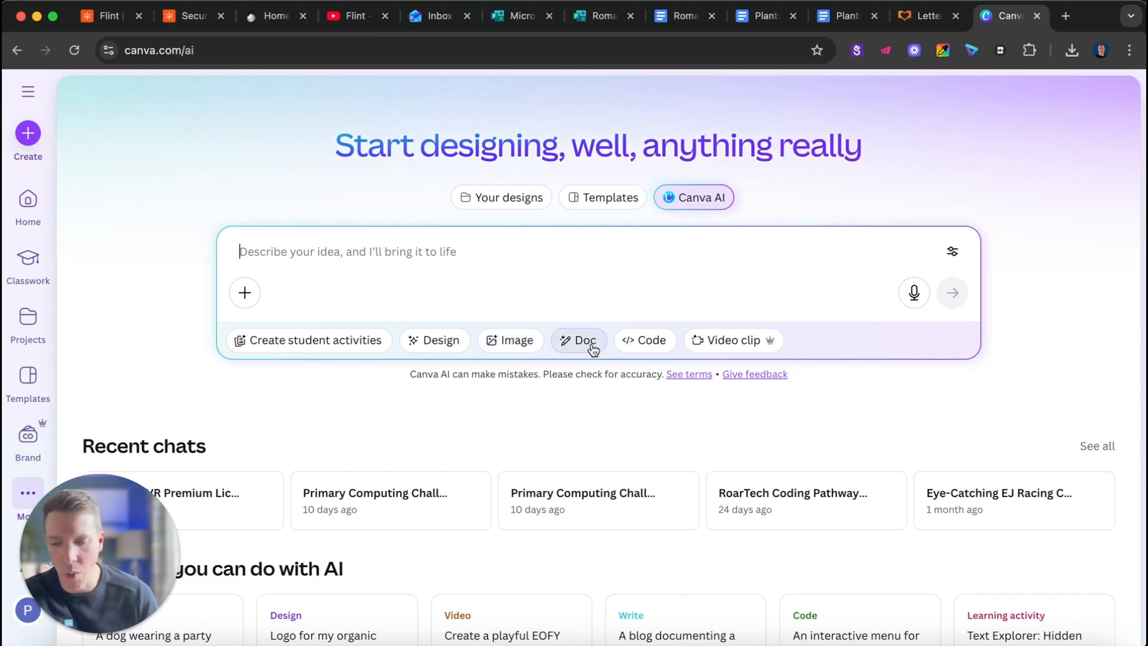
{"action": "left_click", "coordinate": [644, 342]}
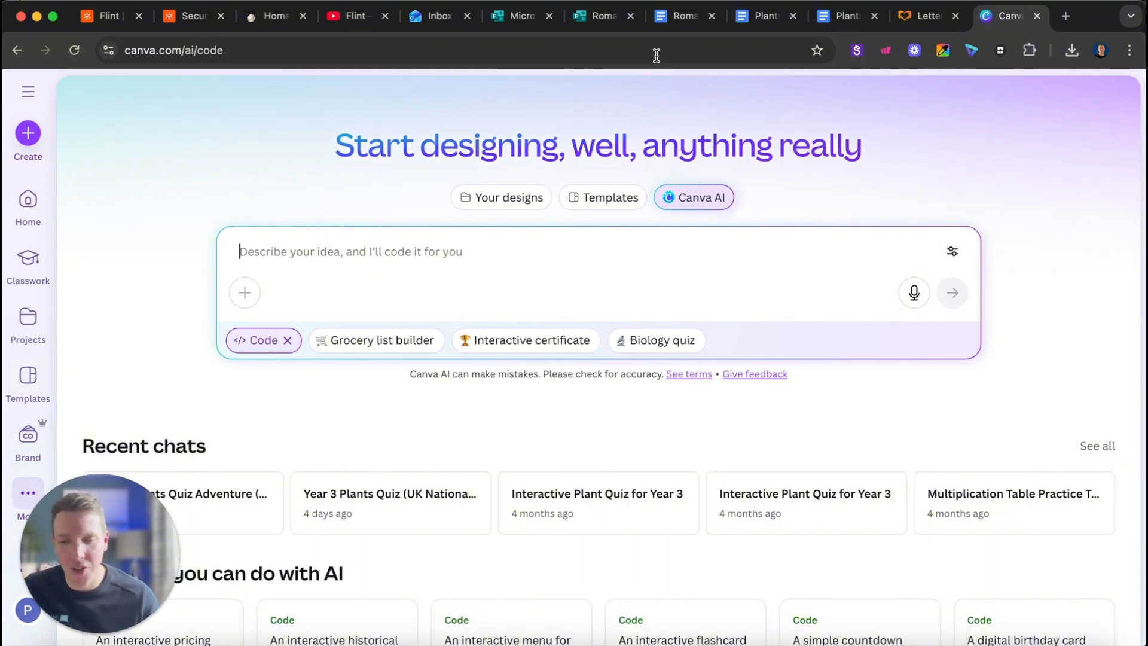
Step: Switch to the "Plants - Canva Code Prompt" document in Google Docs and set its zoom to 125%
{"action": "left_click", "coordinate": [748, 26]}
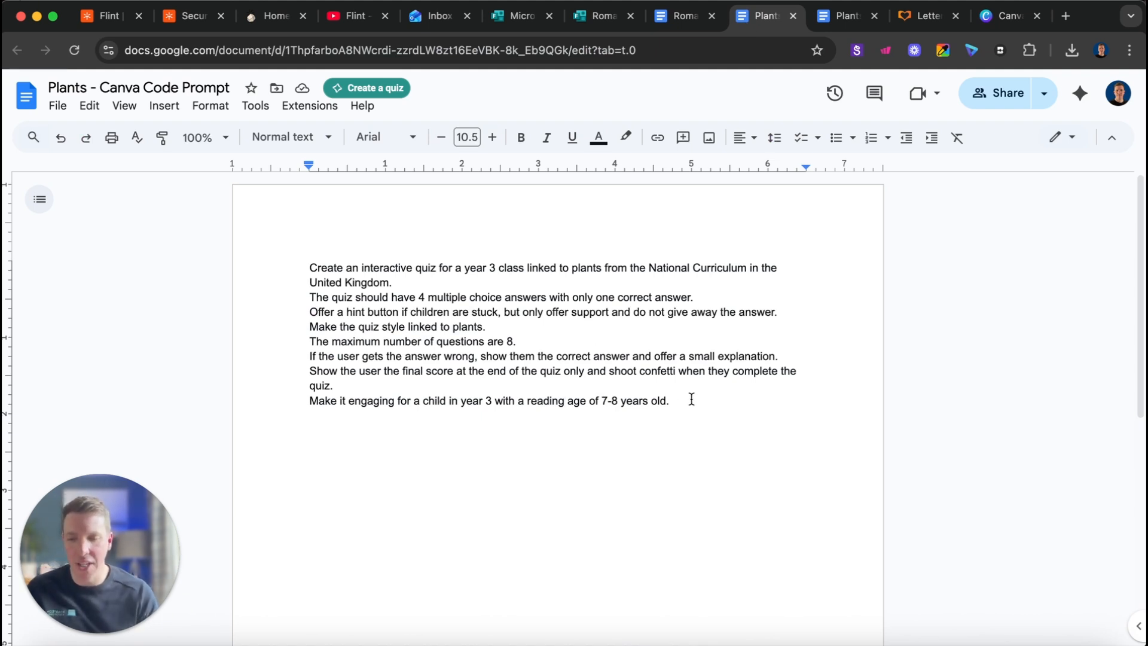
{"action": "left_click", "coordinate": [198, 137]}
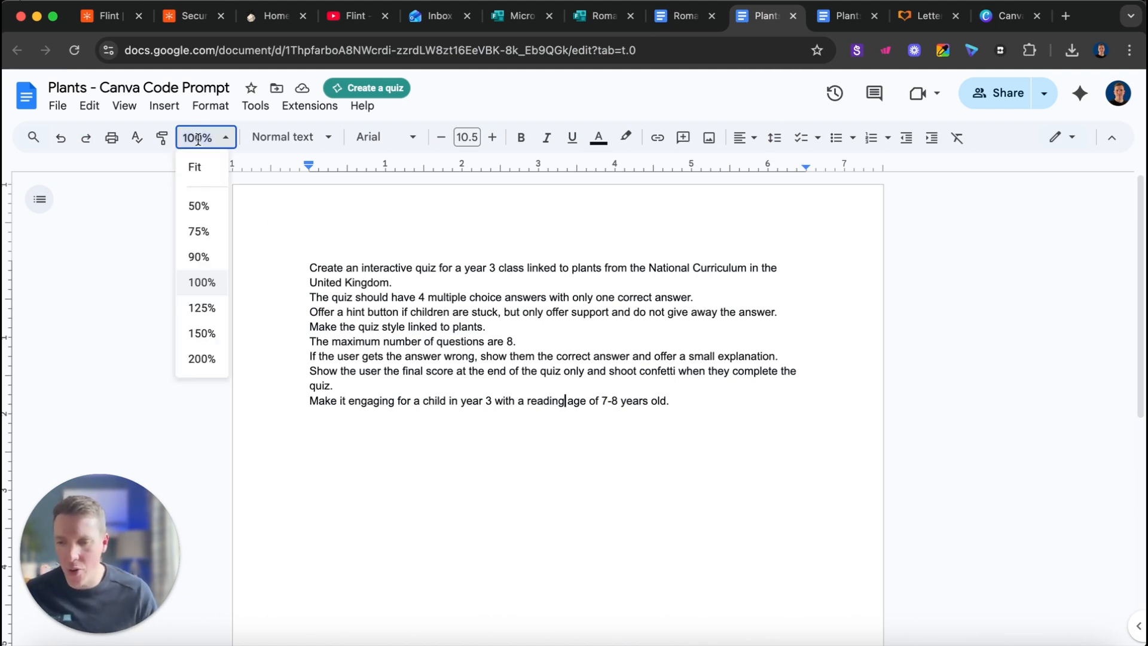
{"action": "left_click", "coordinate": [200, 307]}
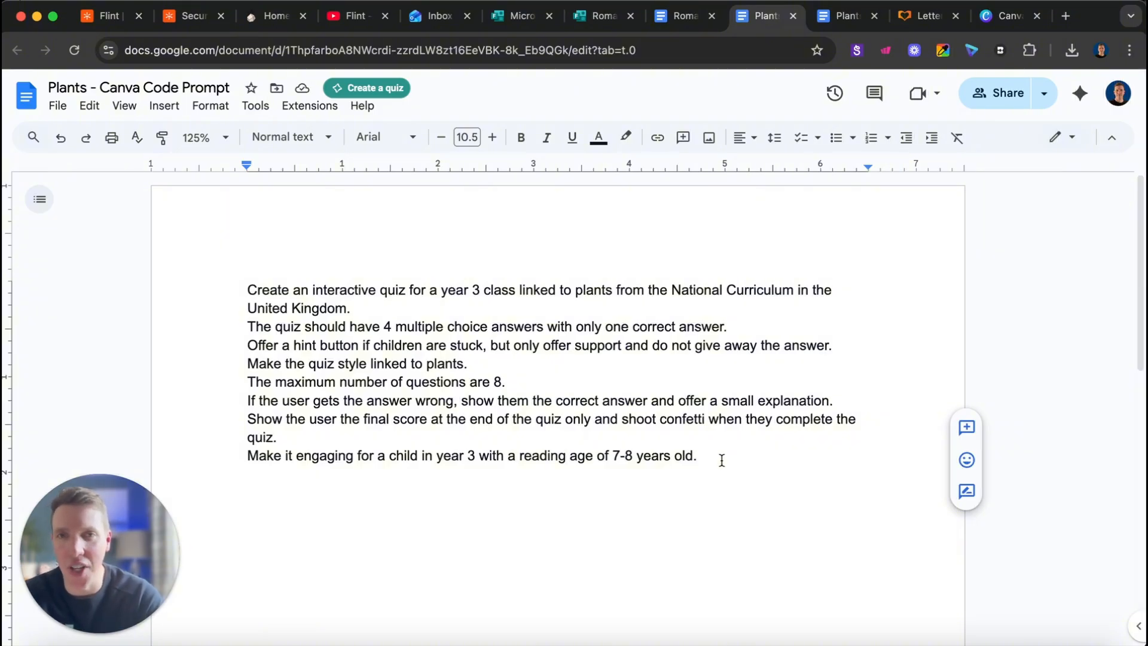
Step: Copy the full year 3 plants quiz prompt from the document into Canva AI's code prompt and submit it
{"action": "left_click_drag", "start_coordinate": [722, 460], "coordinate": [250, 292]}
{"action": "key", "text": "super+c"}
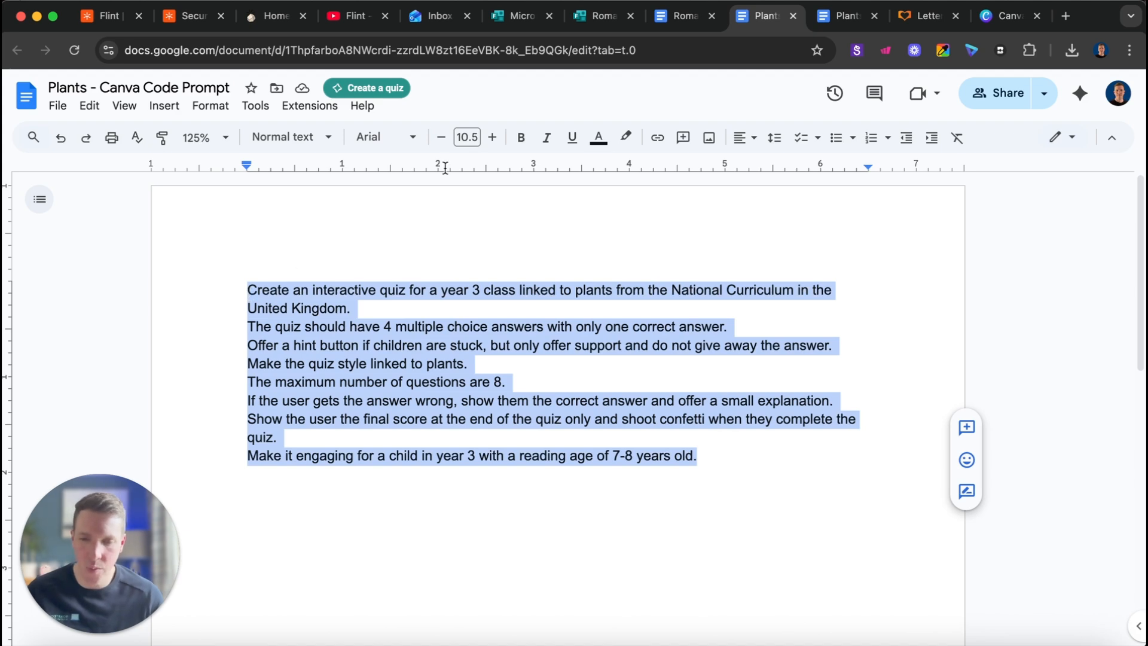
{"action": "left_click", "coordinate": [990, 16]}
{"action": "key", "text": "super+v"}
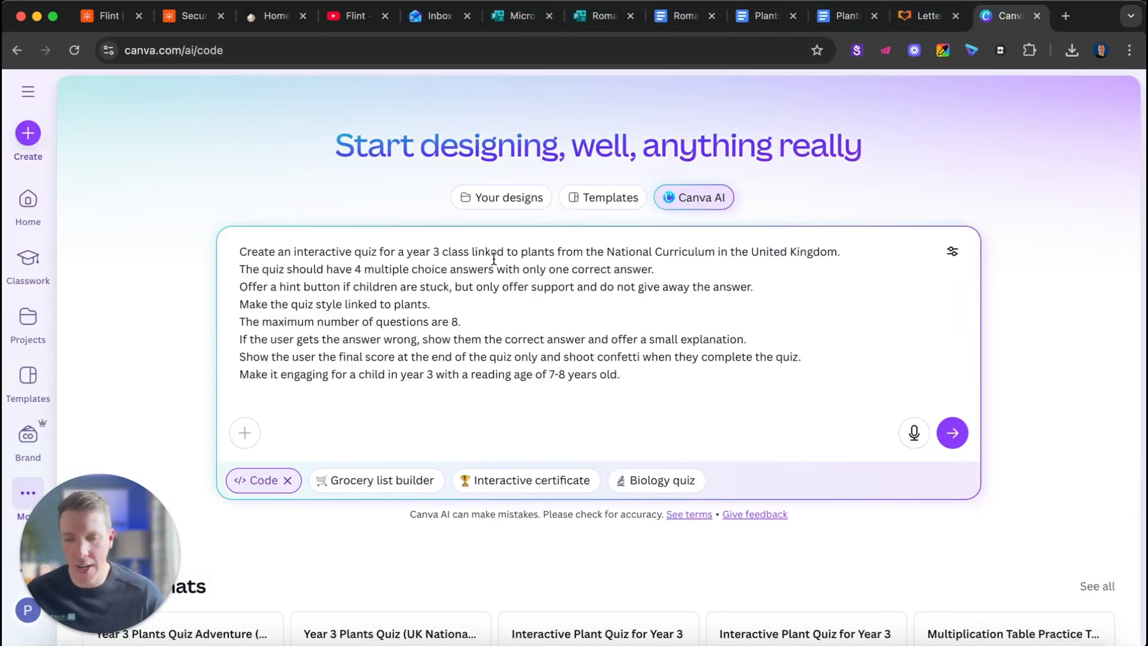
{"action": "left_click", "coordinate": [950, 433]}
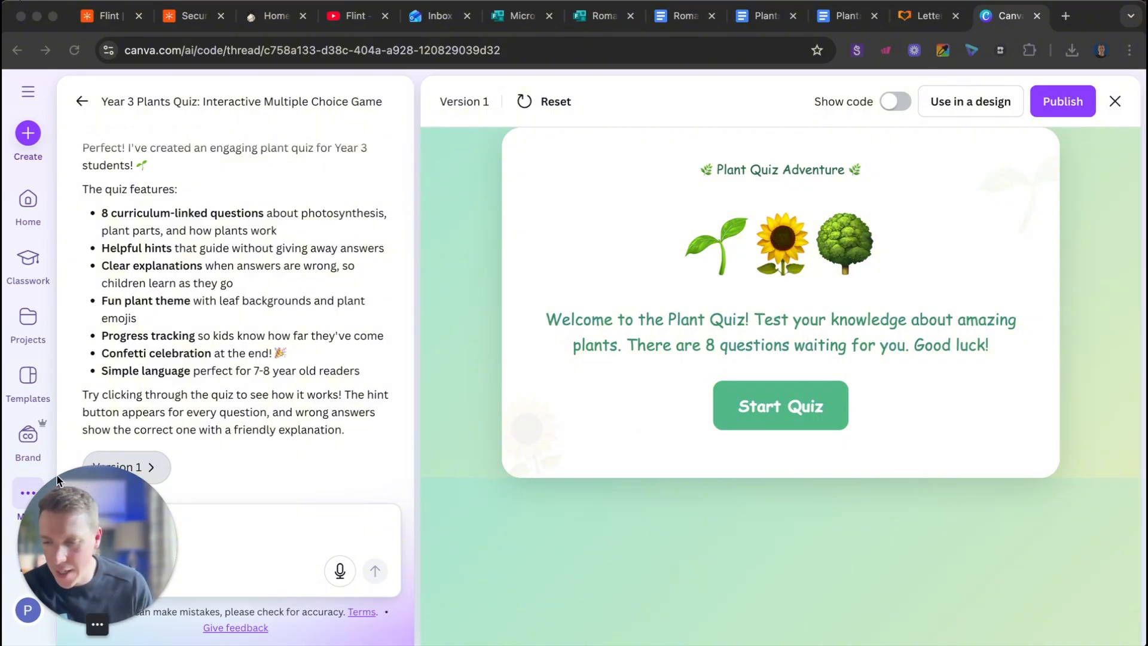
Step: Review the list of quiz features in Canva AI's reply, from curriculum-linked questions to simple language
{"action": "left_click_drag", "start_coordinate": [94, 518], "coordinate": [1055, 532]}
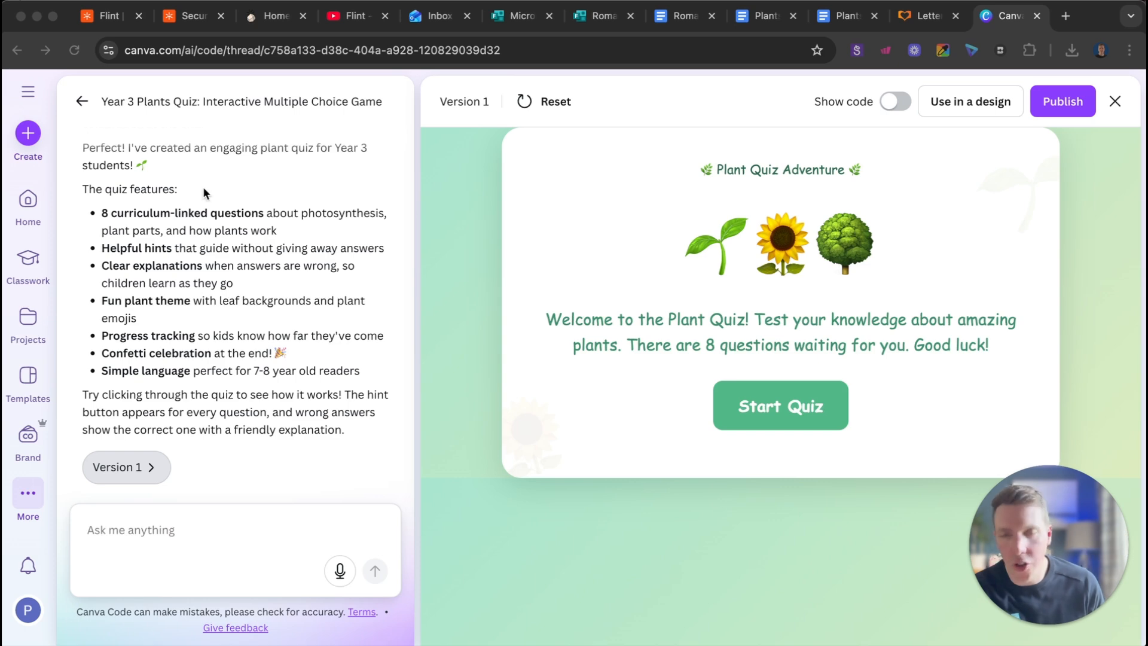
{"action": "left_click", "coordinate": [161, 310]}
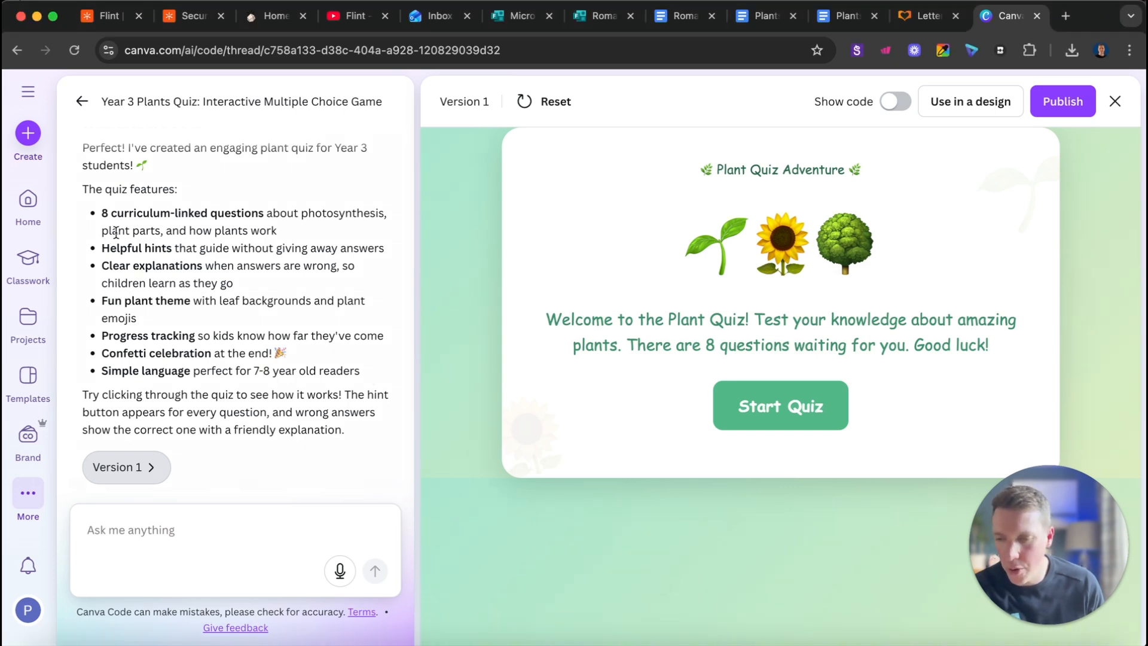
{"action": "left_click_drag", "start_coordinate": [368, 370], "coordinate": [102, 220]}
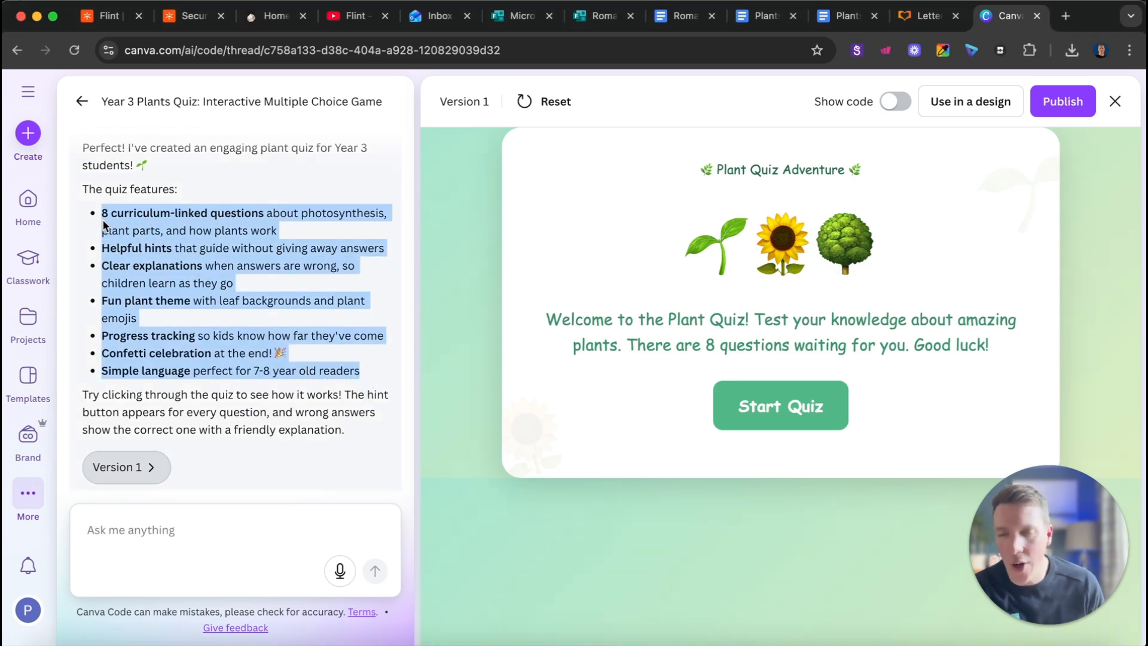
{"action": "left_click", "coordinate": [183, 253]}
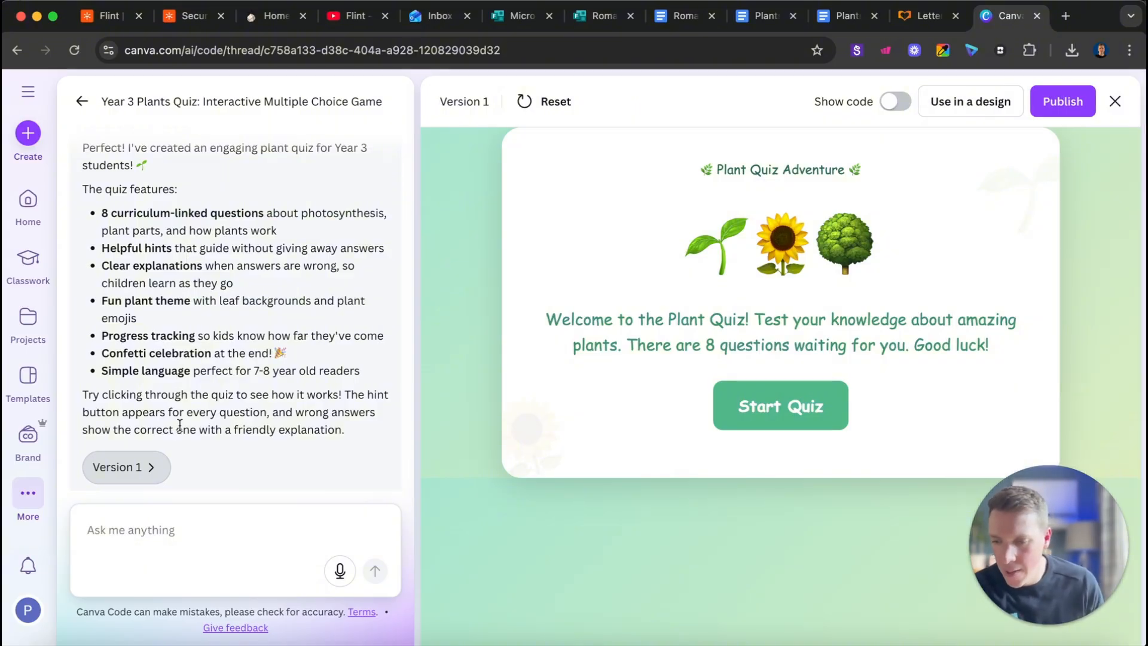
{"action": "left_click", "coordinate": [211, 531]}
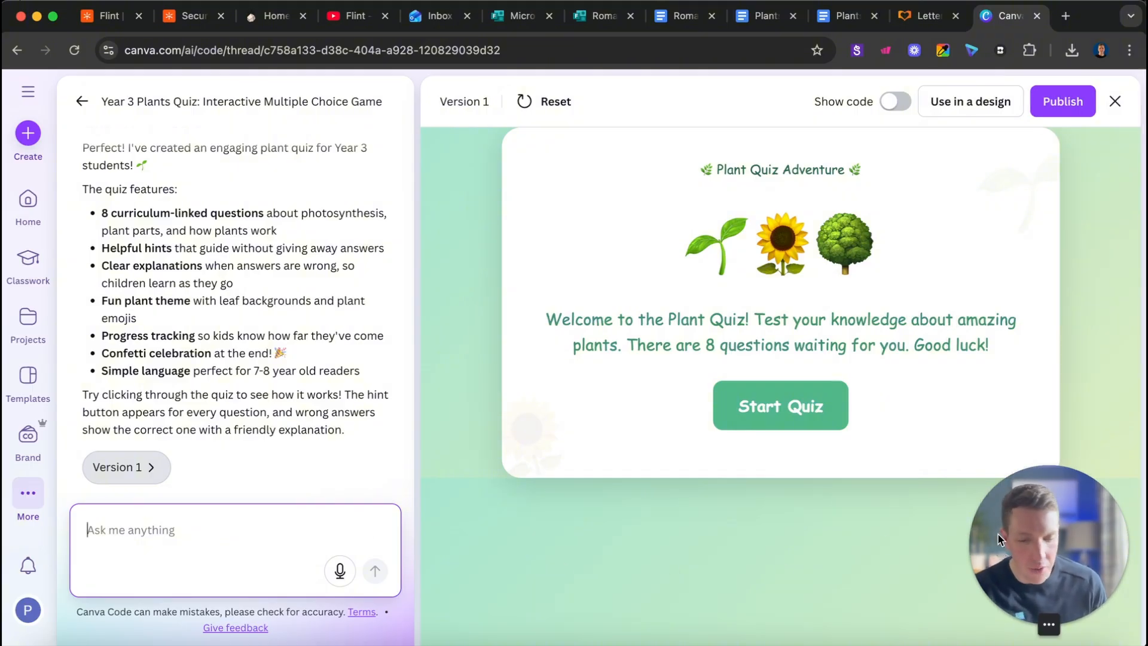
{"action": "left_click_drag", "start_coordinate": [997, 533], "coordinate": [2, 562]}
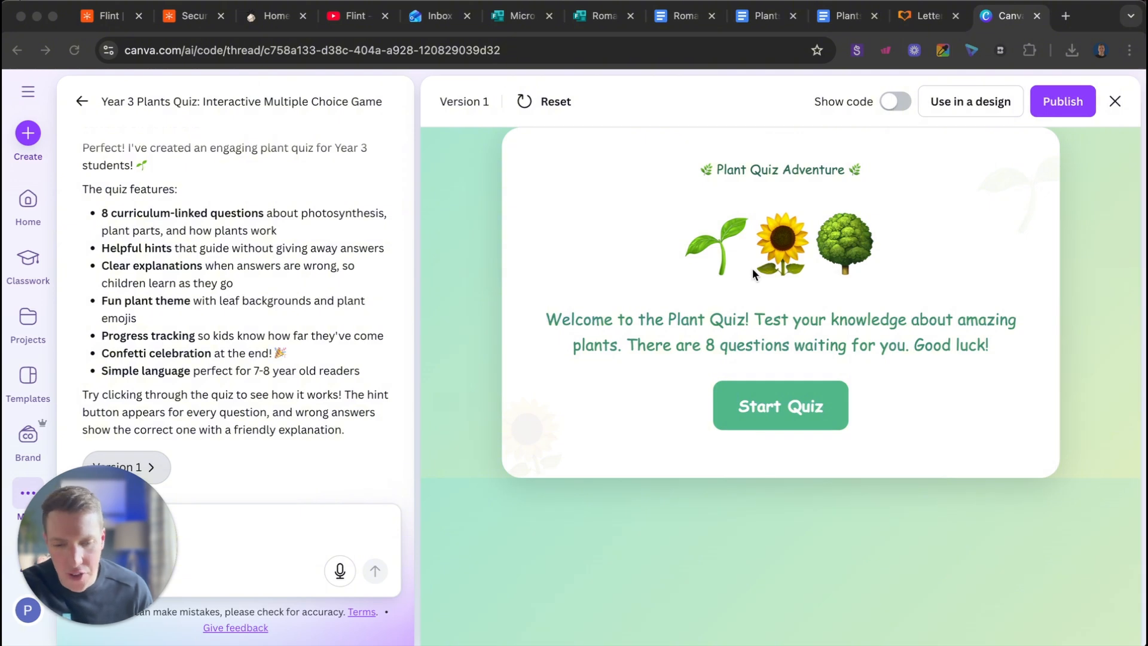
Step: Start the generated plant quiz and answer question 1 with "Sunlight, water and air" and question 2 with "Leaves"
{"action": "left_click", "coordinate": [813, 413]}
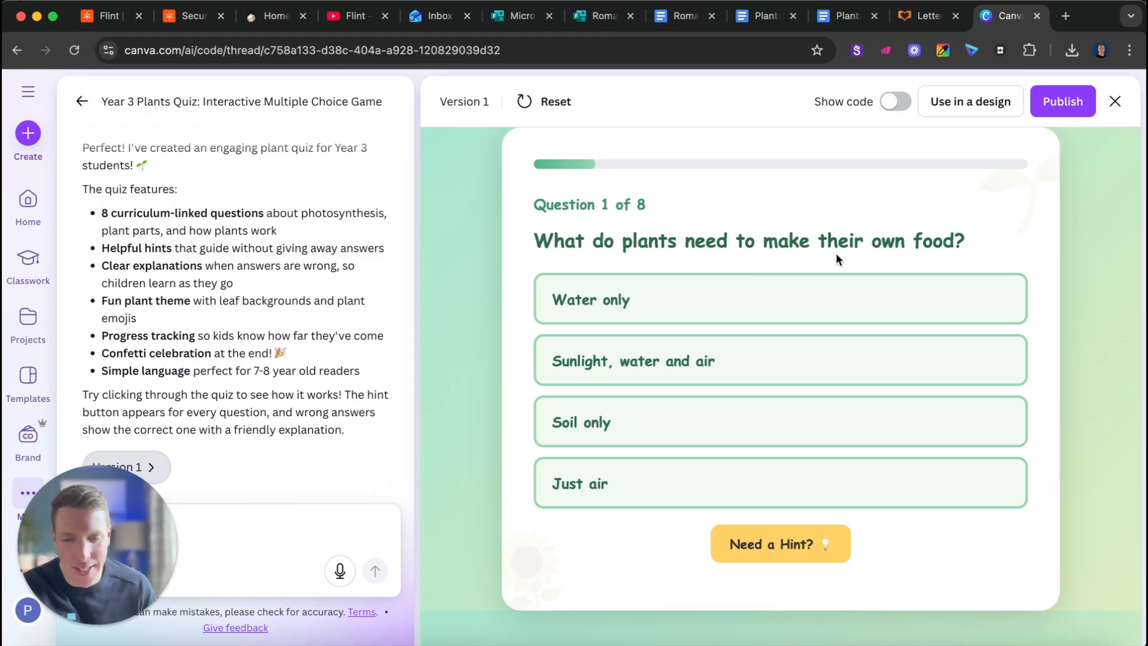
{"action": "left_click", "coordinate": [644, 374]}
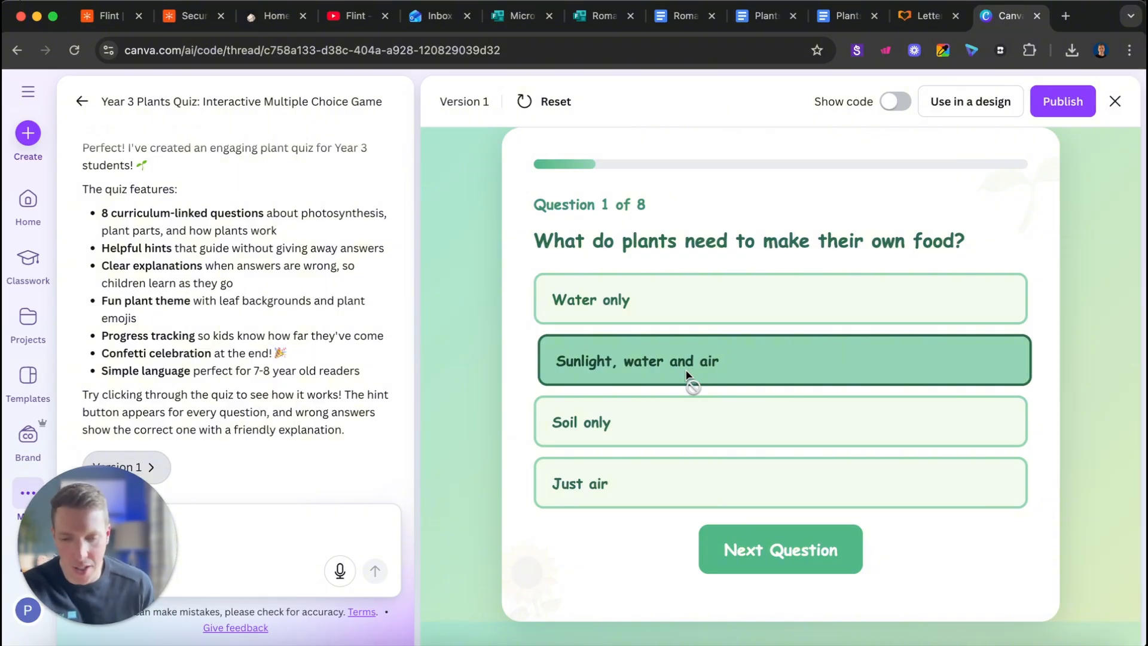
{"action": "left_click", "coordinate": [769, 564]}
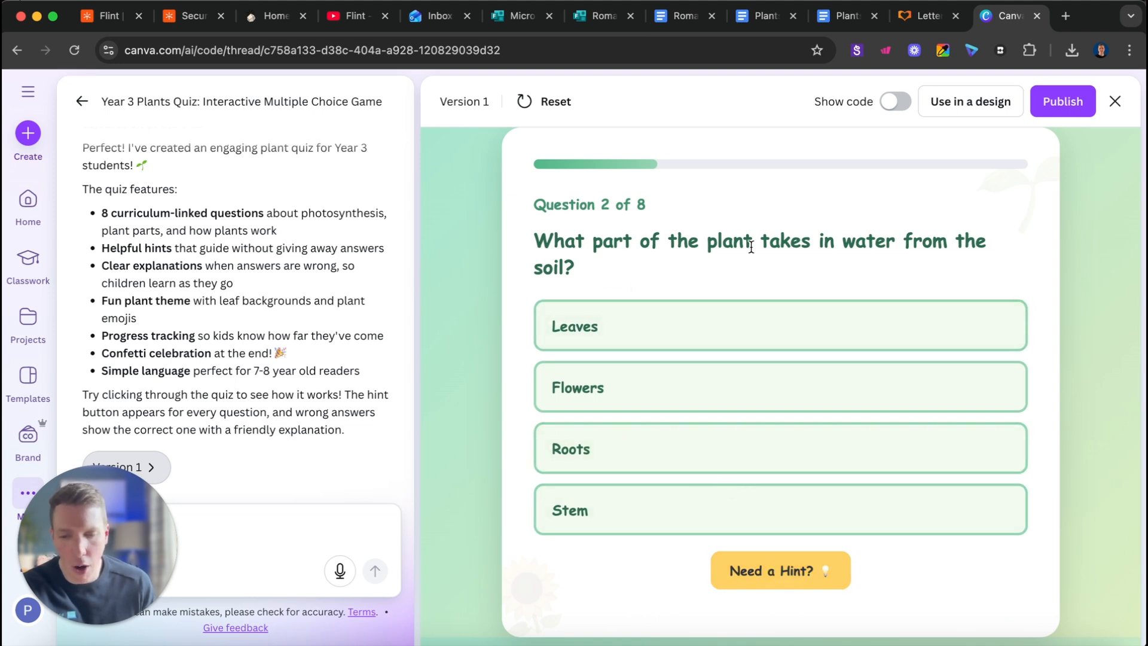
{"action": "left_click", "coordinate": [622, 329]}
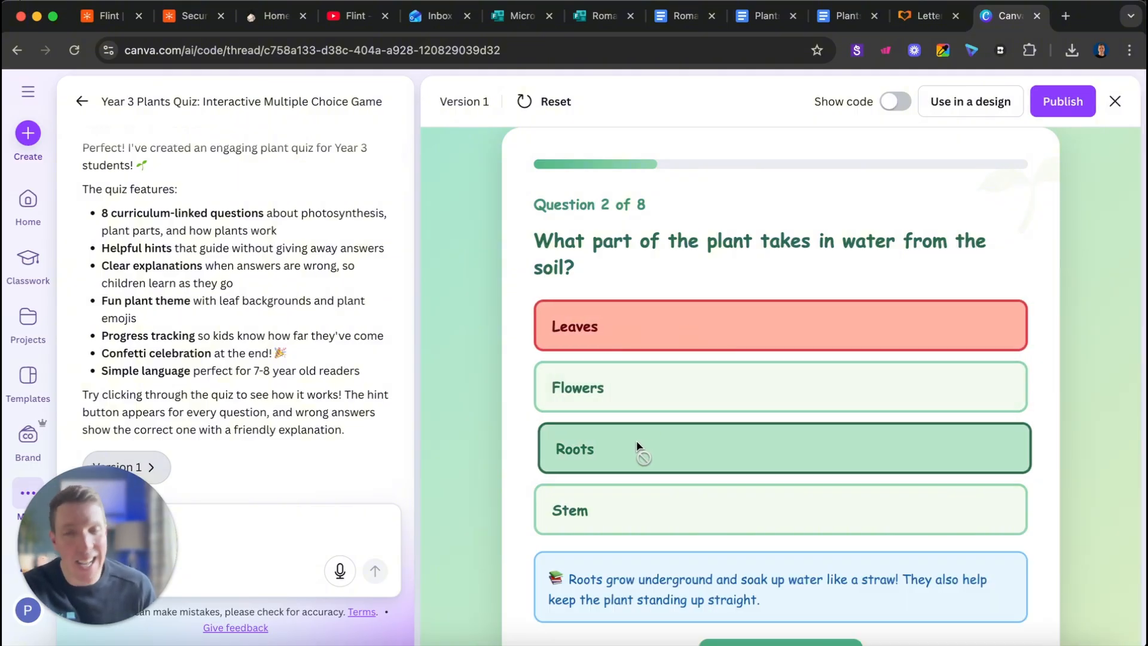
{"action": "scroll", "coordinate": [754, 445], "scroll_direction": "down", "scroll_amount": 3}
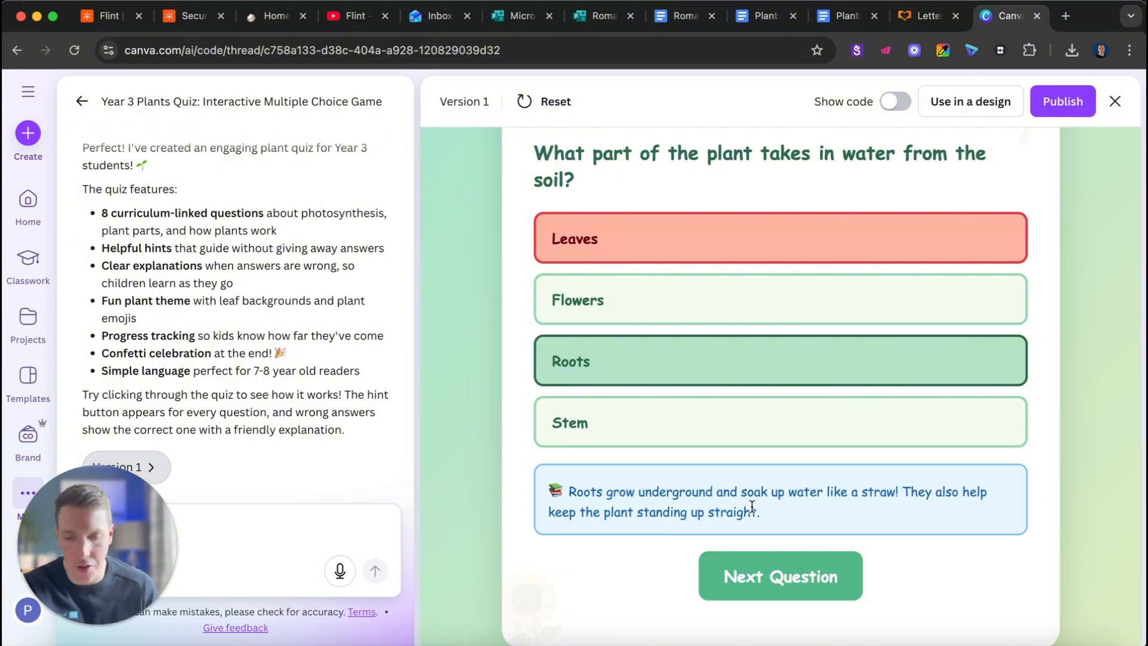
{"action": "left_click", "coordinate": [790, 583]}
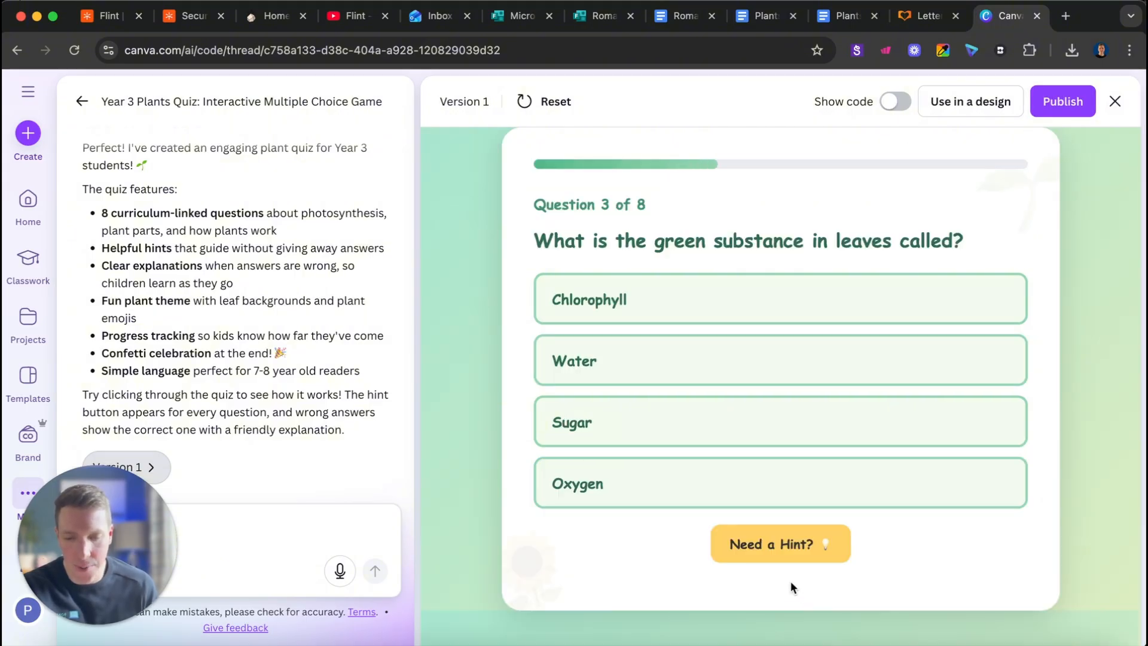
Step: Answer question 3 with "Water", question 4 with "More roots" and question 5 with "Seeds", and advance to question 6
{"action": "left_click", "coordinate": [668, 378]}
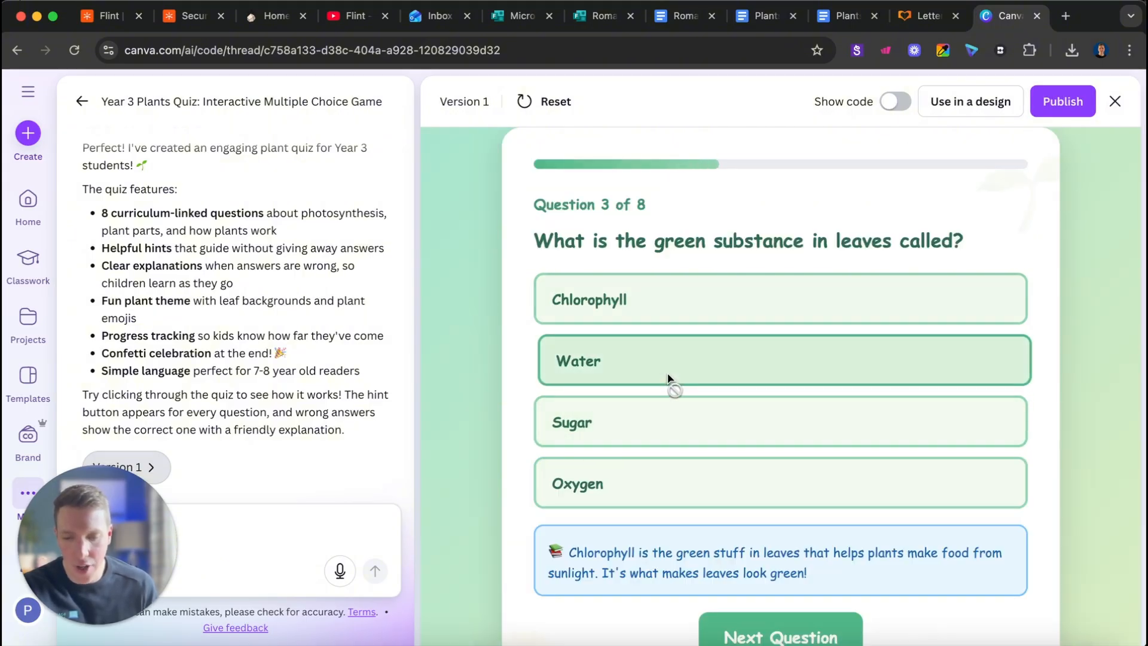
{"action": "left_click", "coordinate": [759, 635]}
{"action": "left_click", "coordinate": [683, 431]}
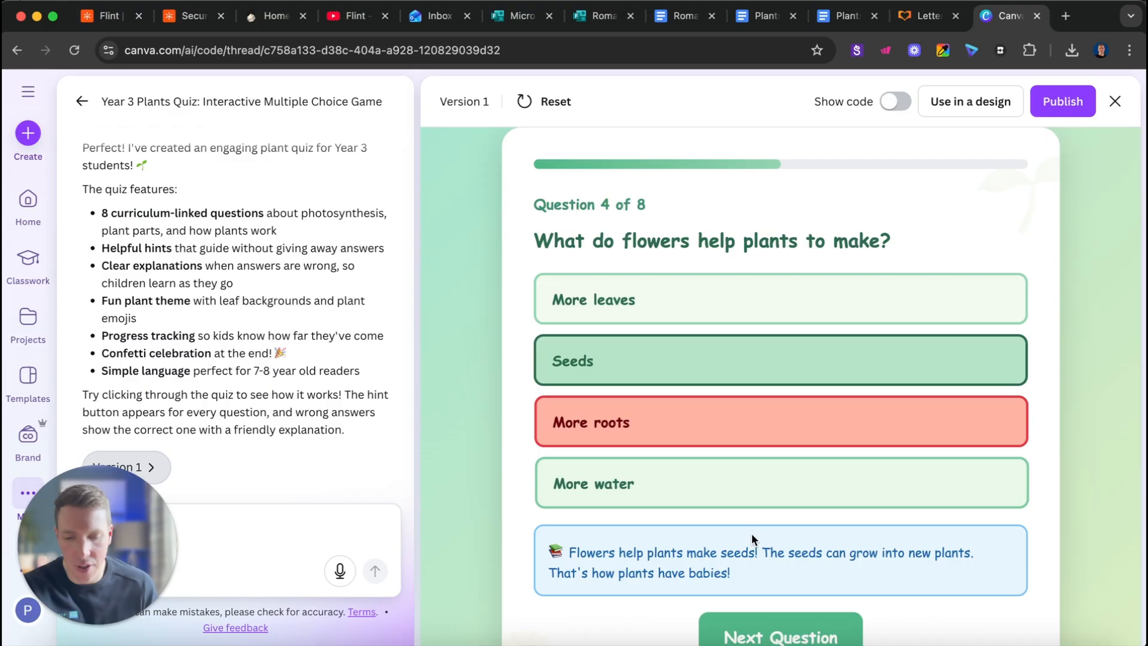
{"action": "left_click", "coordinate": [760, 634]}
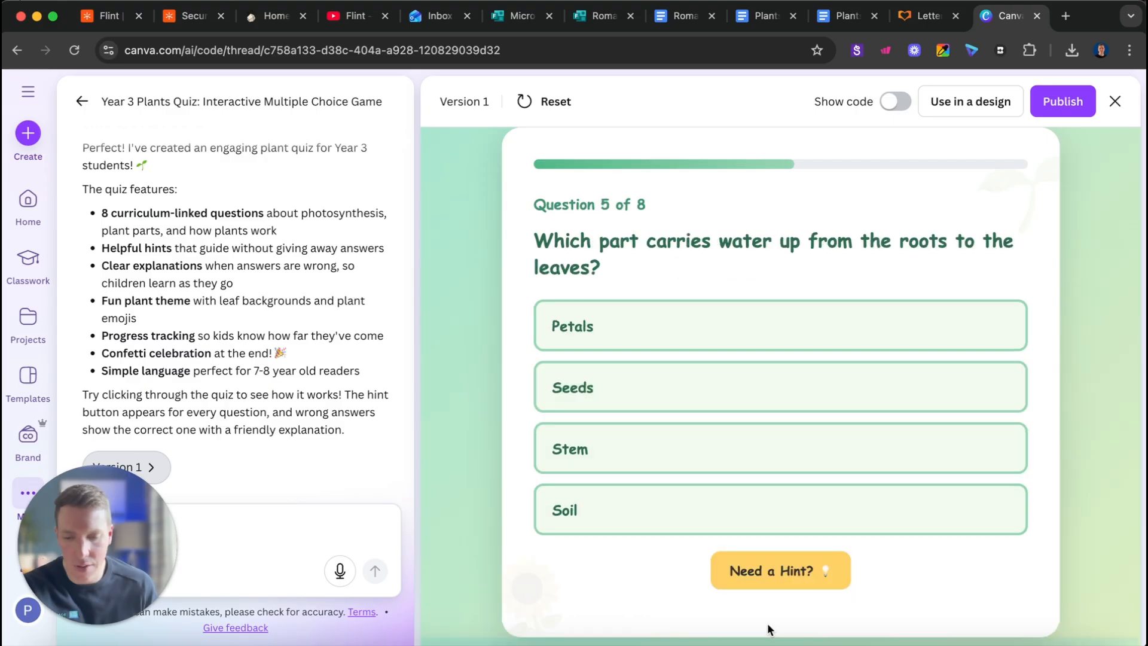
{"action": "left_click", "coordinate": [725, 404]}
{"action": "scroll", "coordinate": [780, 540], "scroll_direction": "down", "scroll_amount": 2}
{"action": "left_click", "coordinate": [781, 574]}
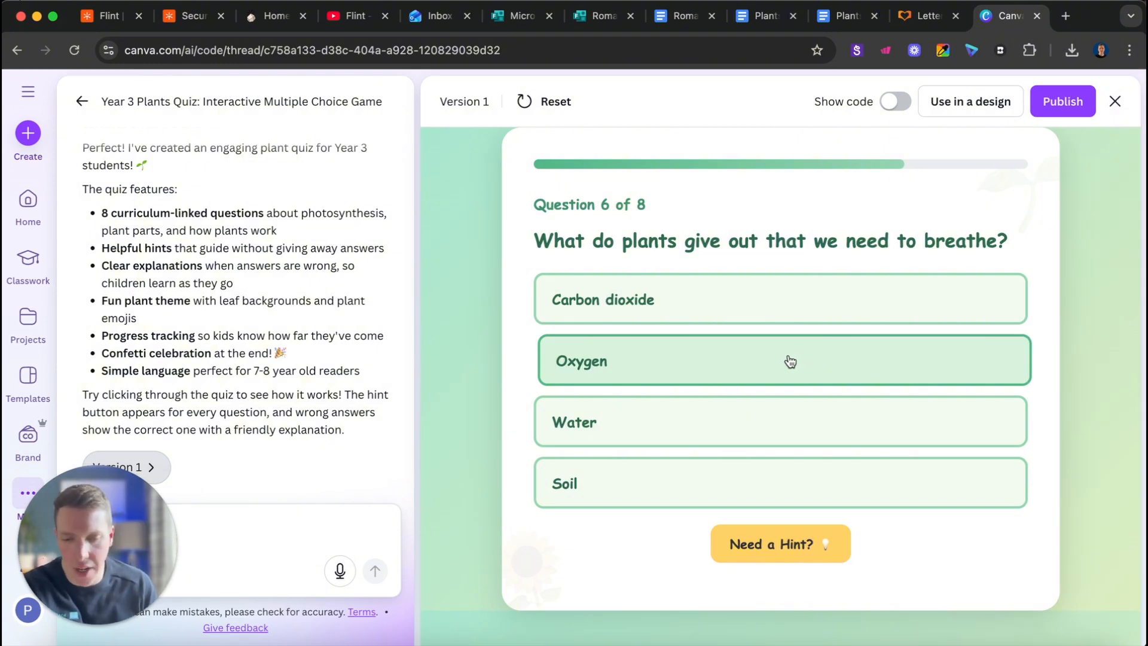
Step: Show the hint for question 6, answer it with "Oxygen" and advance to question 7
{"action": "left_click", "coordinate": [773, 541]}
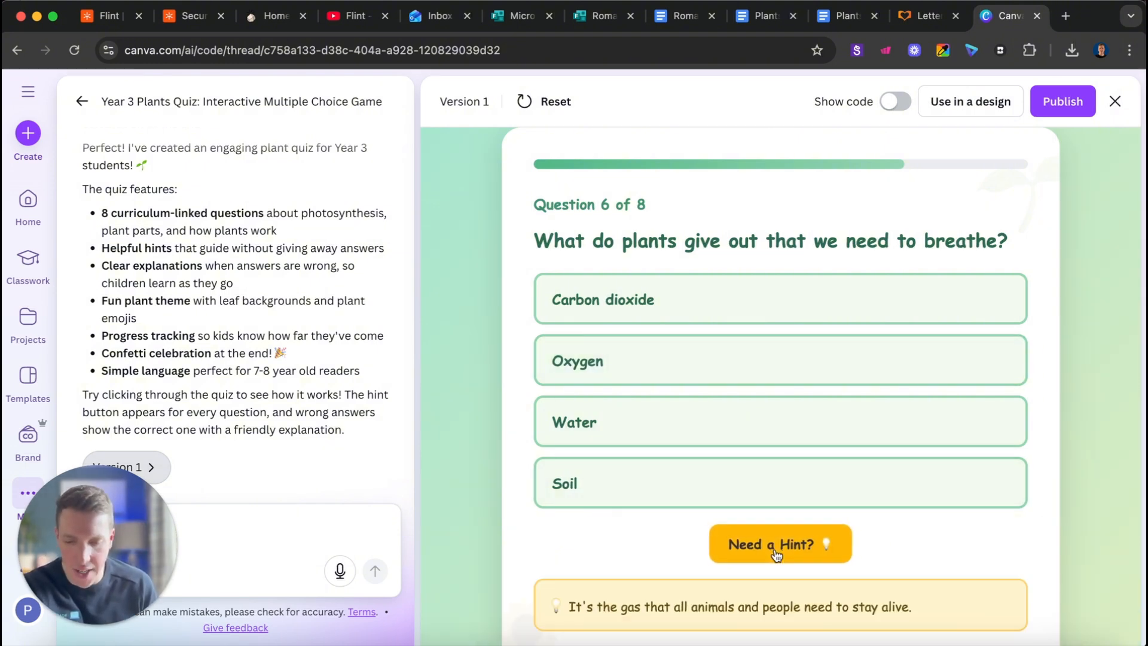
{"action": "scroll", "coordinate": [759, 450], "scroll_direction": "down", "scroll_amount": 1}
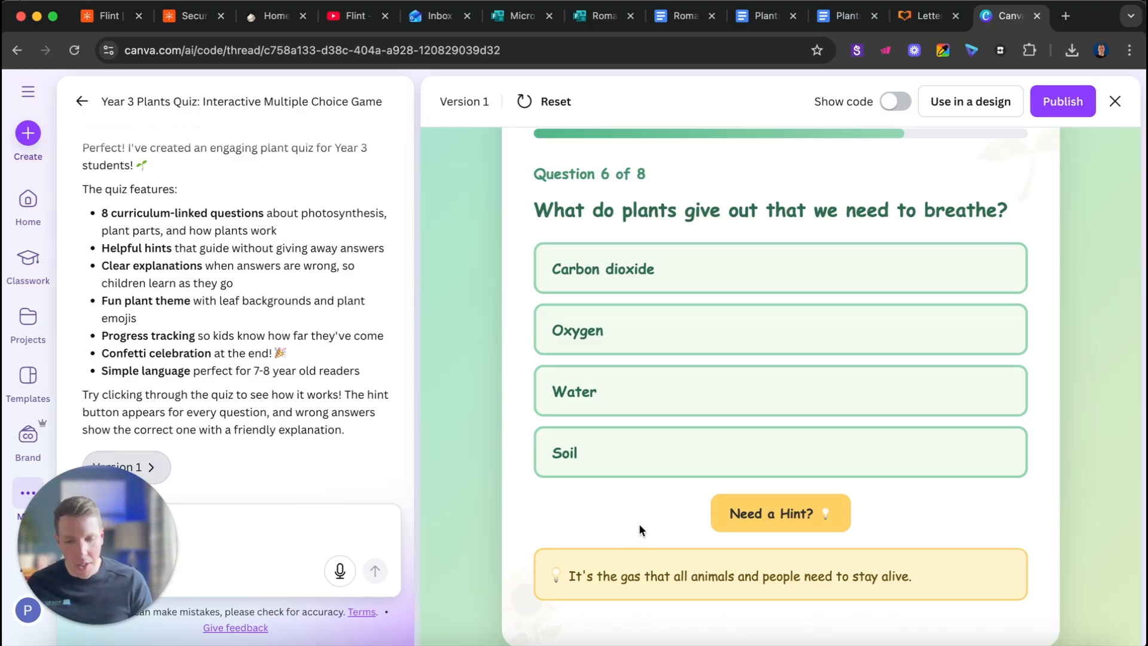
{"action": "left_click", "coordinate": [659, 339]}
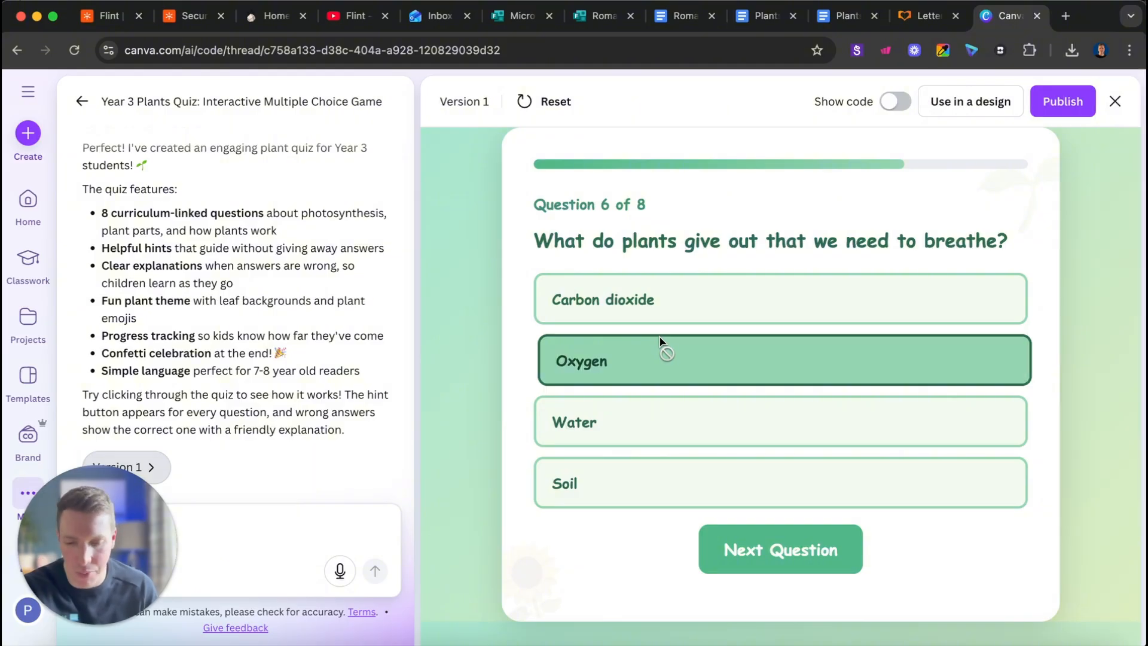
{"action": "left_click", "coordinate": [791, 555]}
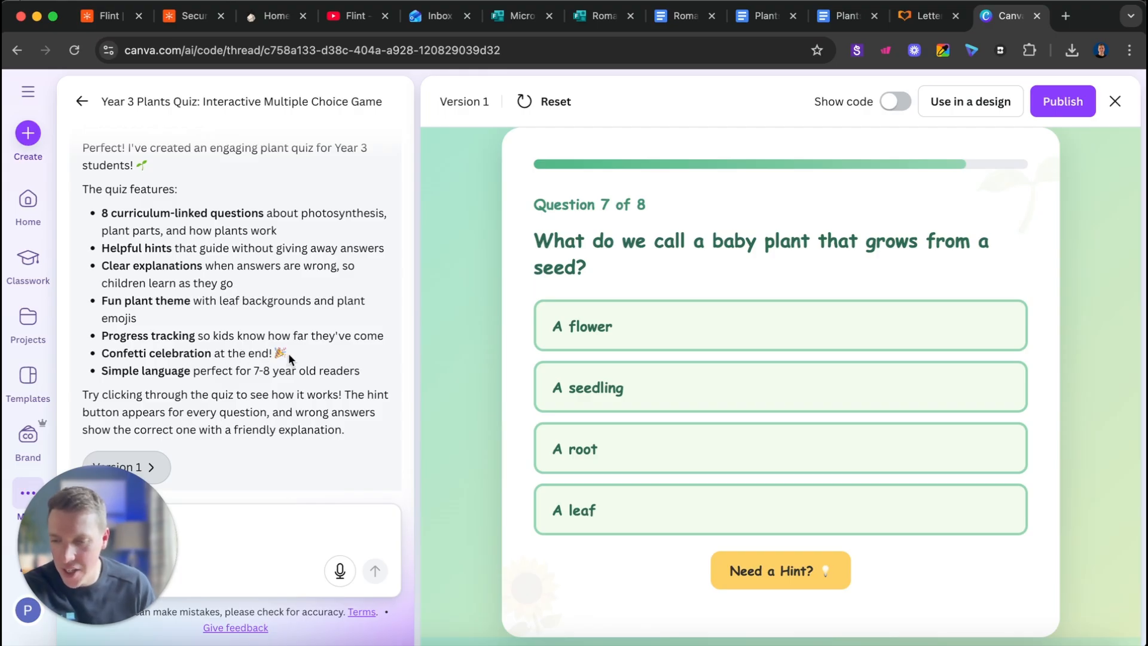
Step: Complete the quiz with "A flower" for question 7 and "To scare away birds" for question 8, view the score and restart
{"action": "left_click", "coordinate": [562, 335]}
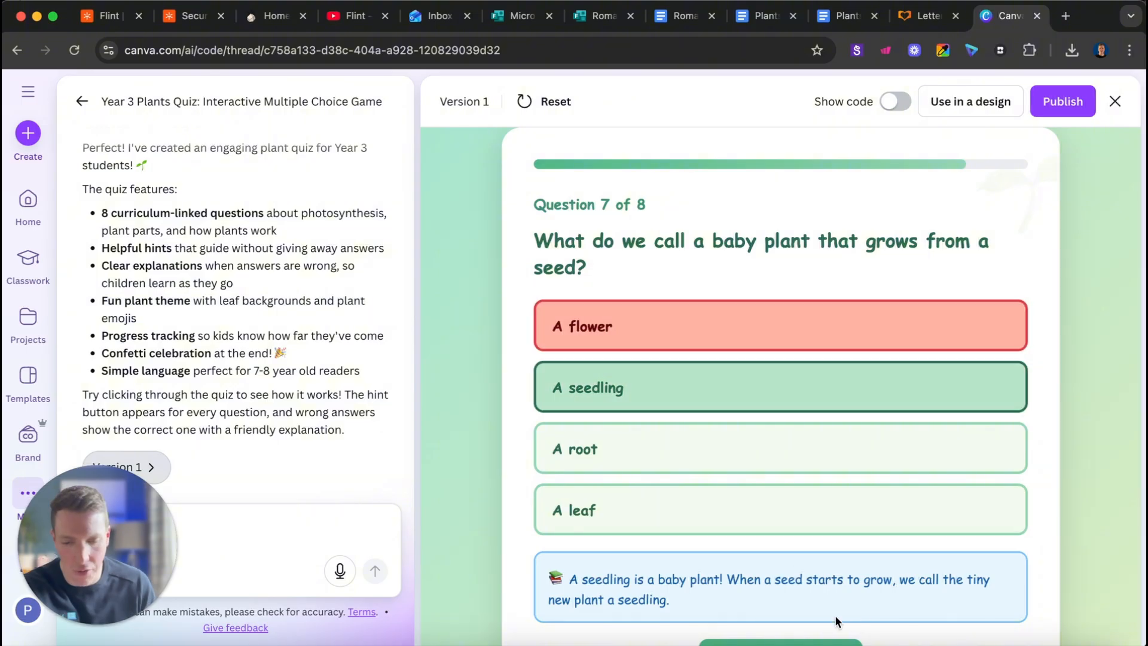
{"action": "scroll", "coordinate": [797, 607], "scroll_direction": "down", "scroll_amount": 2}
{"action": "left_click", "coordinate": [784, 601]}
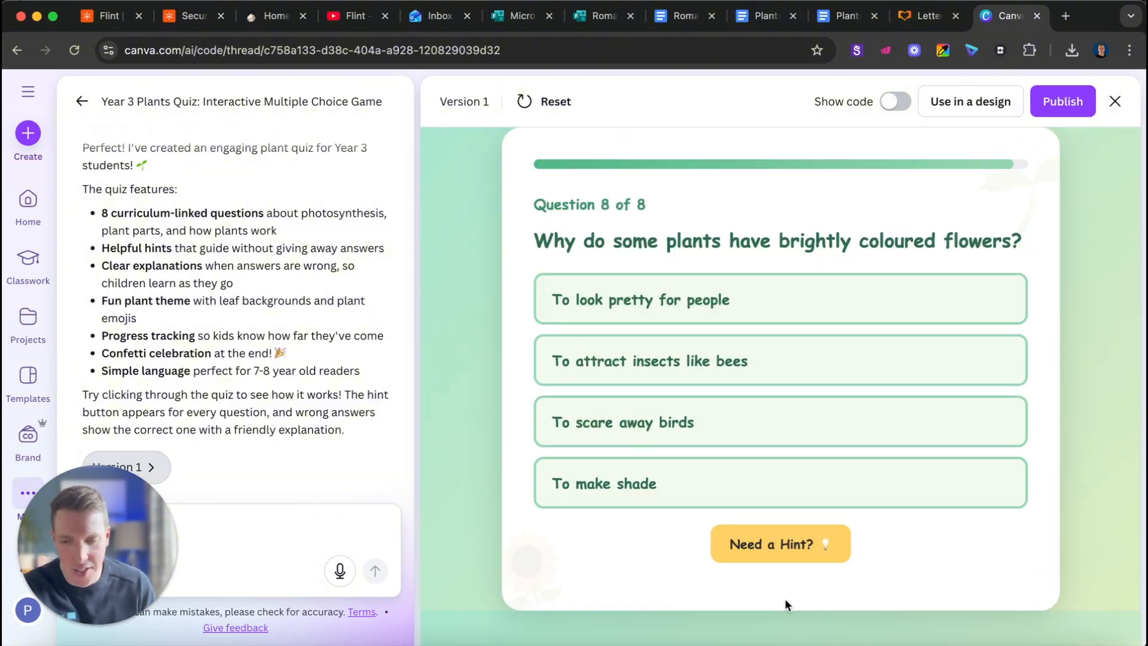
{"action": "left_click", "coordinate": [693, 422]}
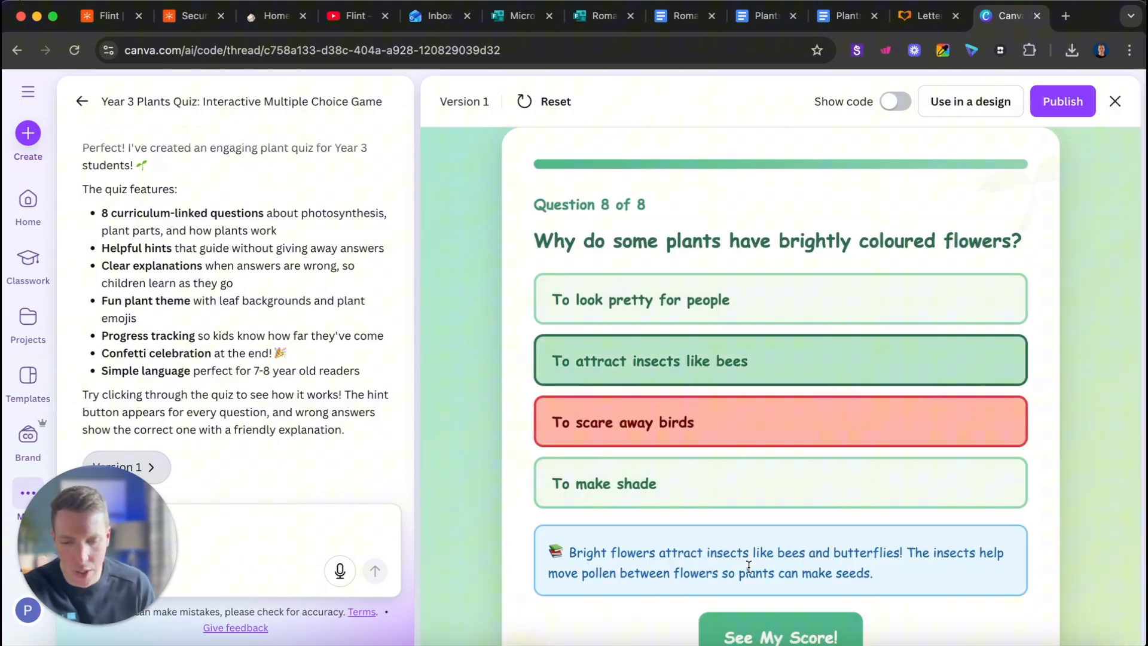
{"action": "left_click", "coordinate": [764, 634]}
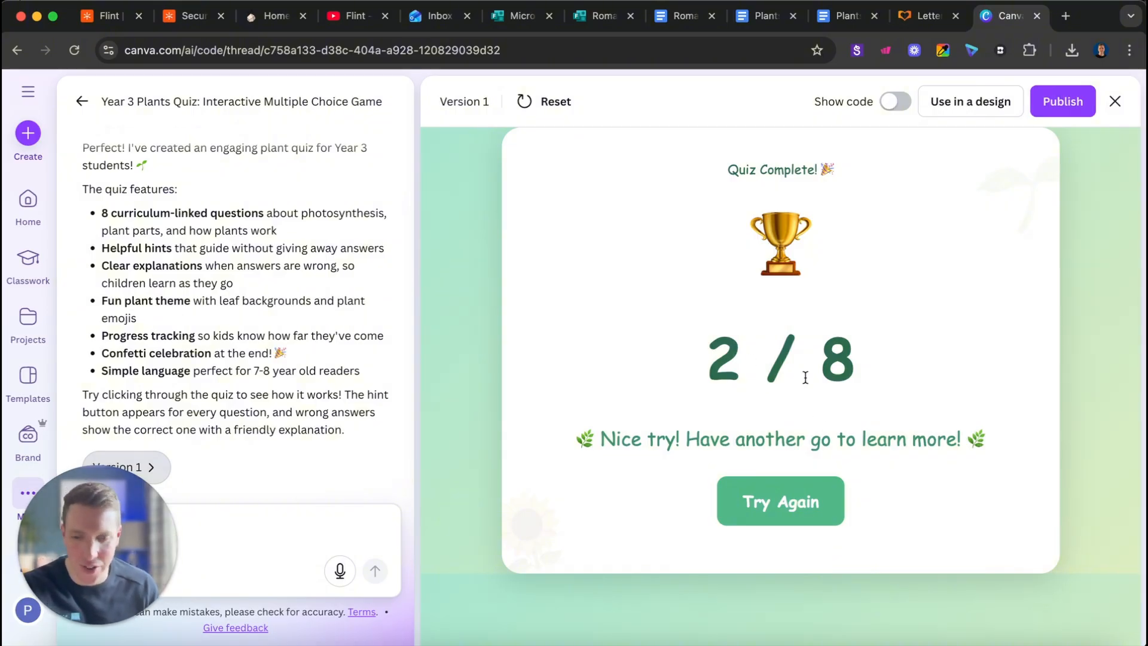
{"action": "left_click", "coordinate": [782, 502]}
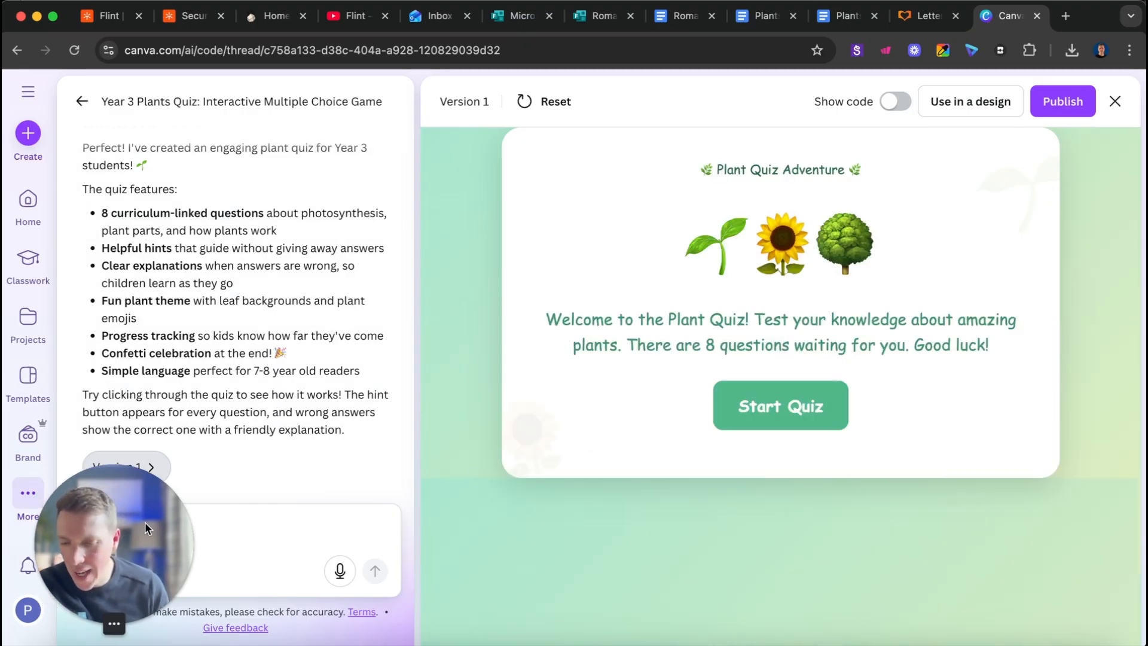
{"action": "left_click_drag", "start_coordinate": [145, 522], "coordinate": [1066, 532]}
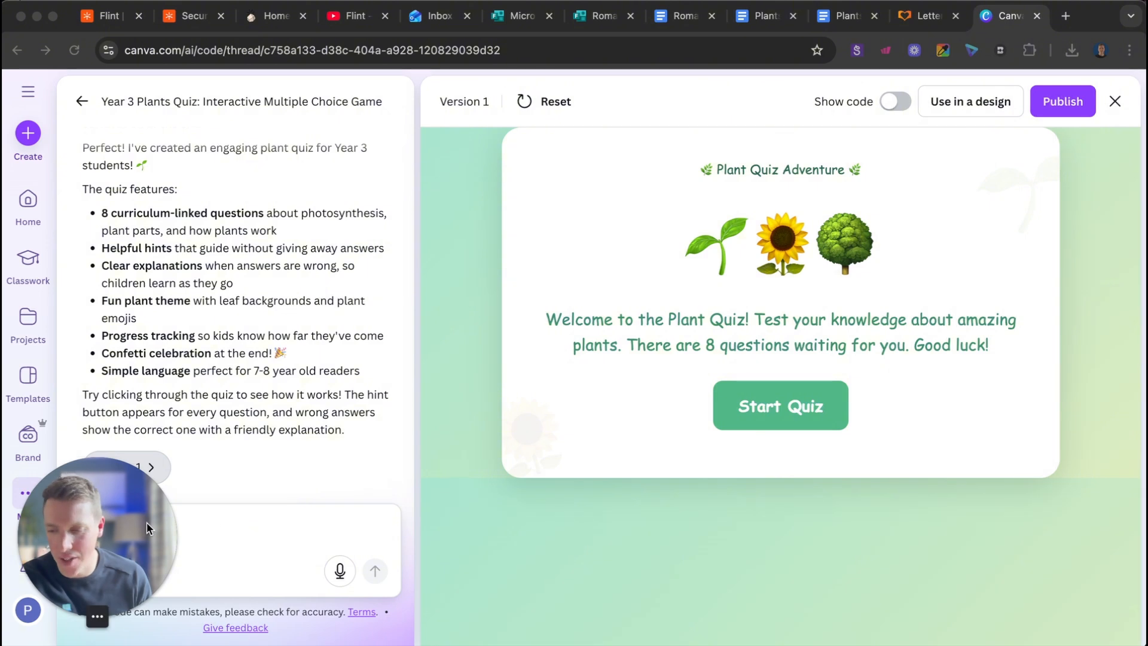
{"action": "left_click_drag", "start_coordinate": [146, 522], "coordinate": [181, 521]}
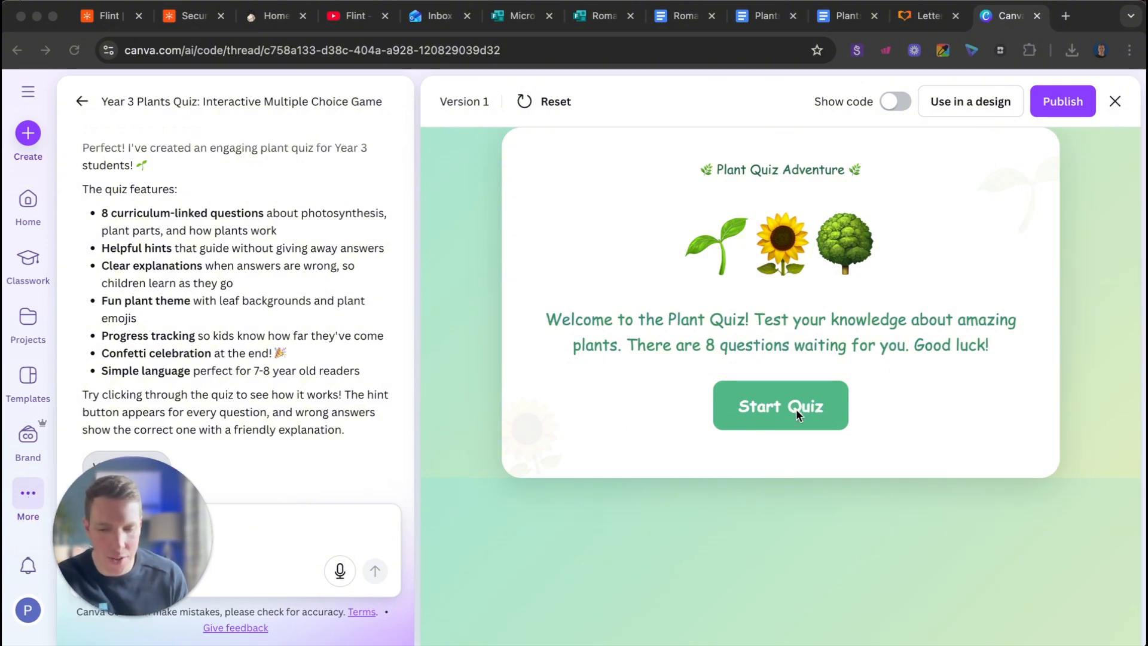
Step: Start the quiz again, answer question 1 with "Sunlight, water and air" and question 2 with "Roots", and advance to question 3
{"action": "left_click", "coordinate": [774, 416]}
{"action": "left_click", "coordinate": [775, 418]}
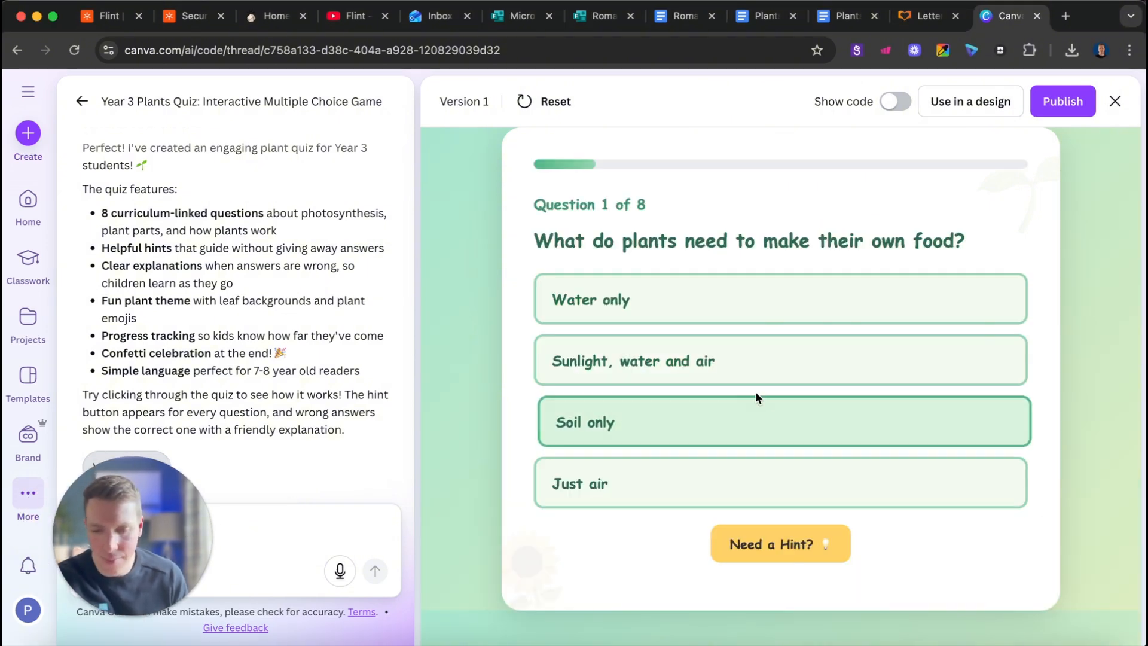
{"action": "left_click", "coordinate": [744, 375]}
{"action": "left_click", "coordinate": [803, 548]}
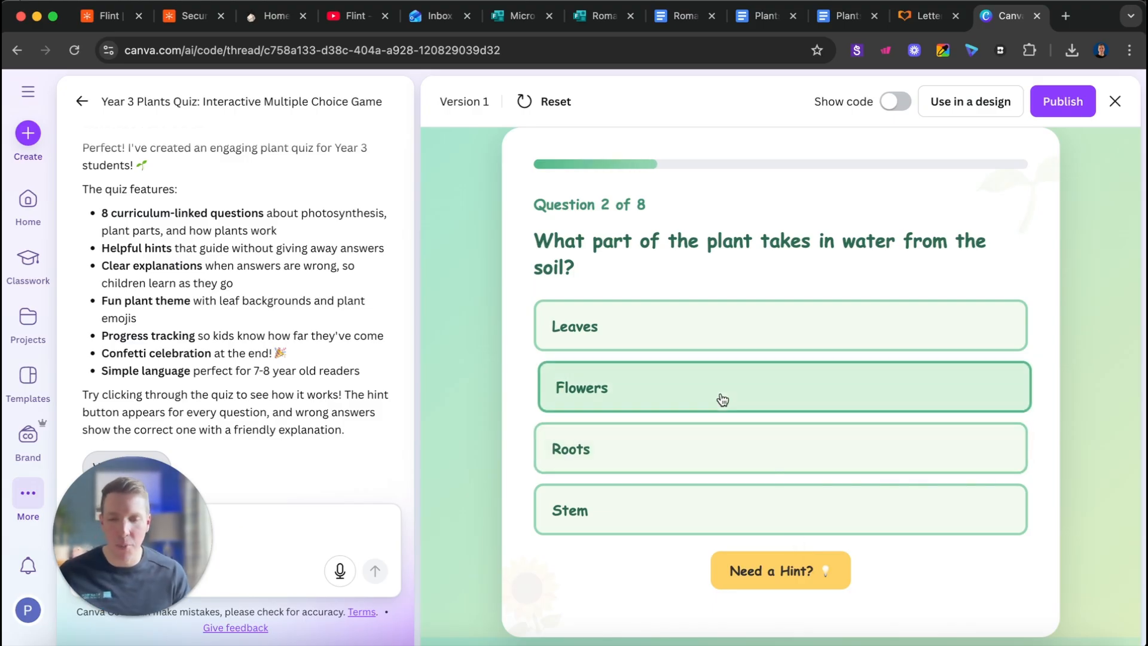
{"action": "left_click", "coordinate": [657, 454]}
{"action": "left_click", "coordinate": [747, 568]}
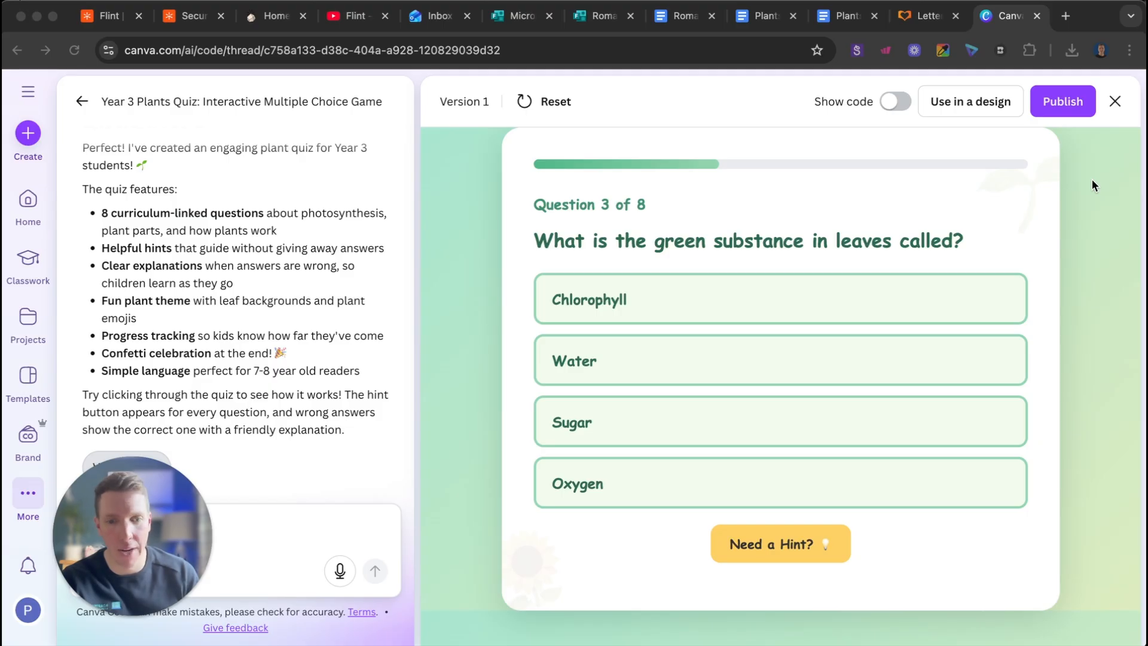
Step: Publish the quiz at year3-plants-quiz.my.canva.site with the subpath plant-quiz-adventure and copy its link
{"action": "left_click", "coordinate": [1057, 107]}
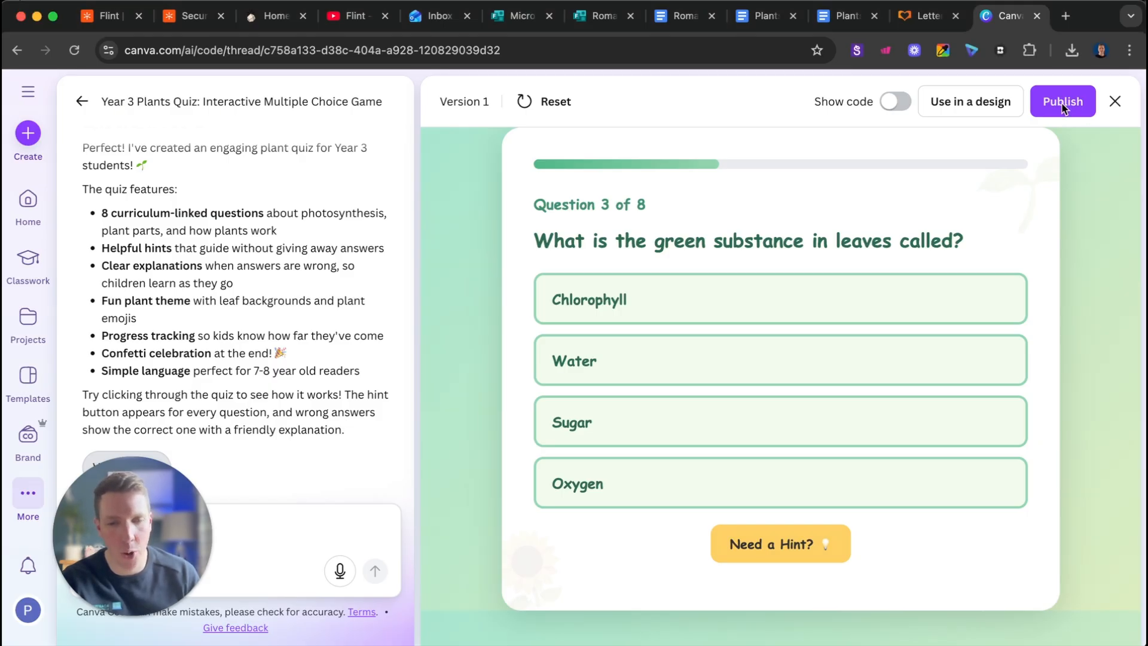
{"action": "left_click", "coordinate": [1057, 107]}
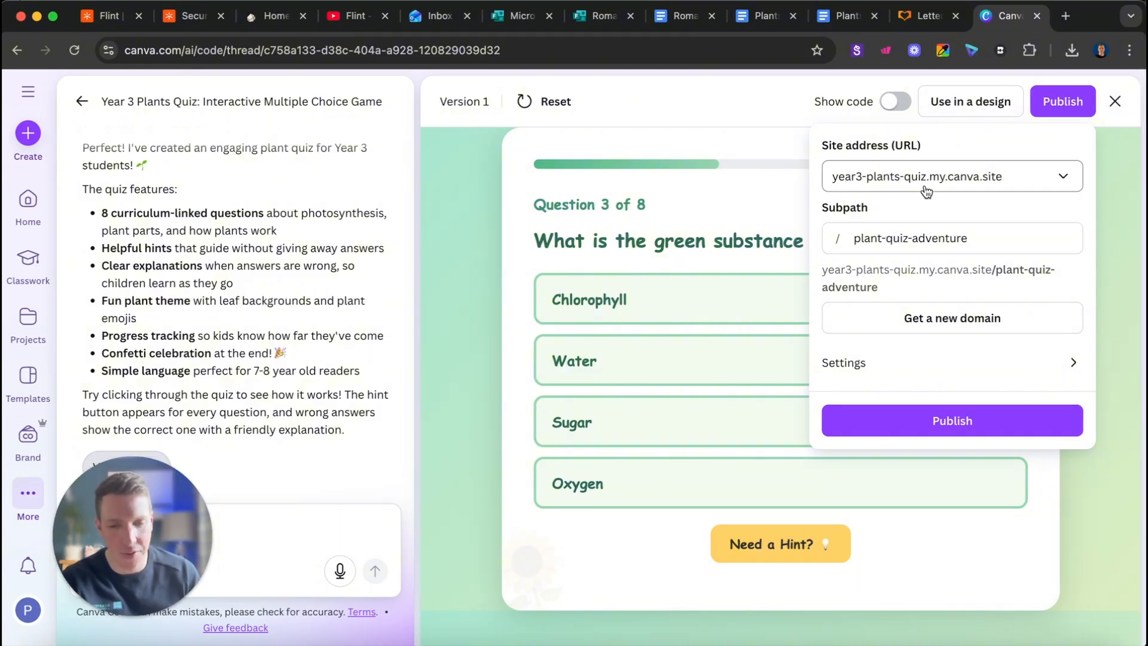
{"action": "left_click", "coordinate": [966, 426]}
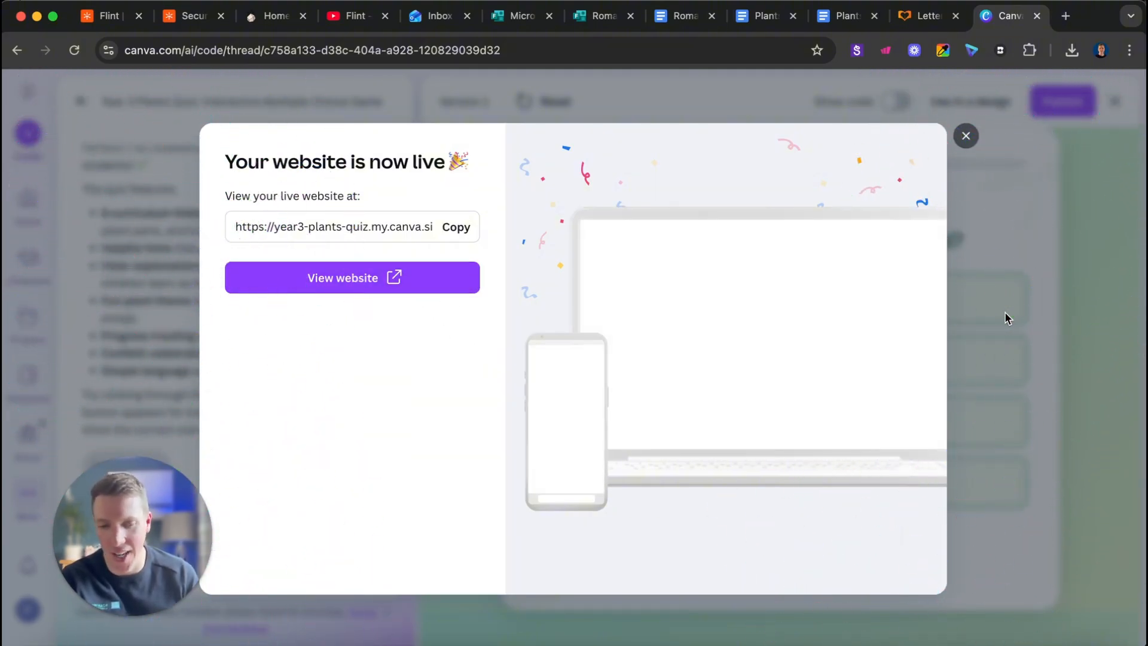
{"action": "left_click", "coordinate": [462, 235]}
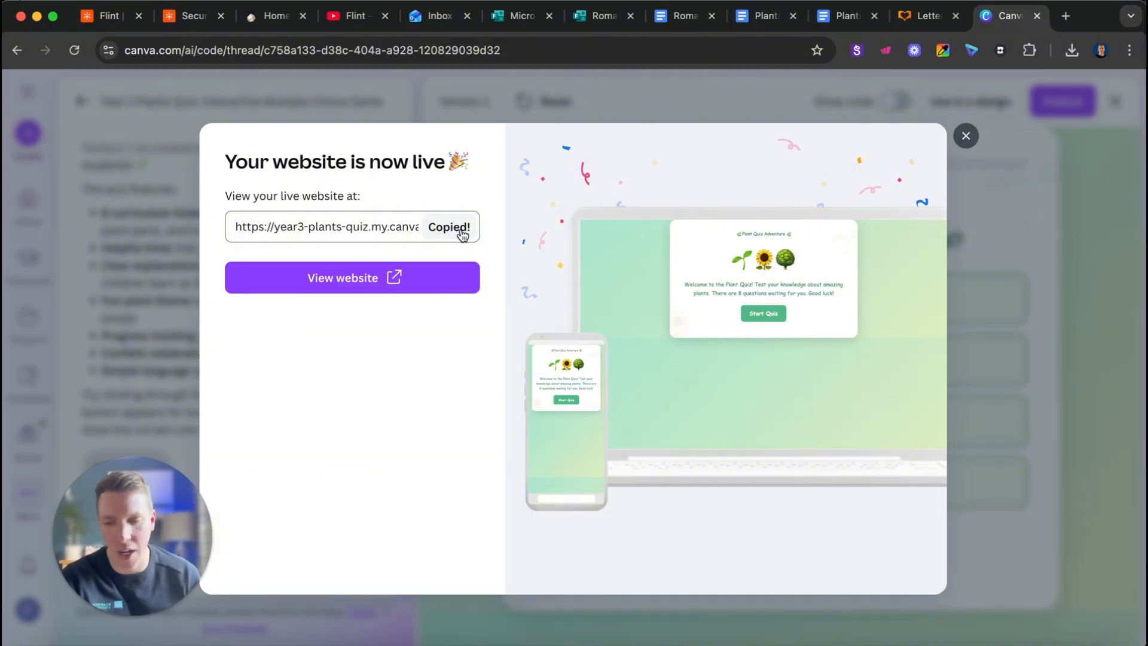
Step: Open the published quiz from the copied link in a new browser tab and start it
{"action": "key", "text": "super+t"}
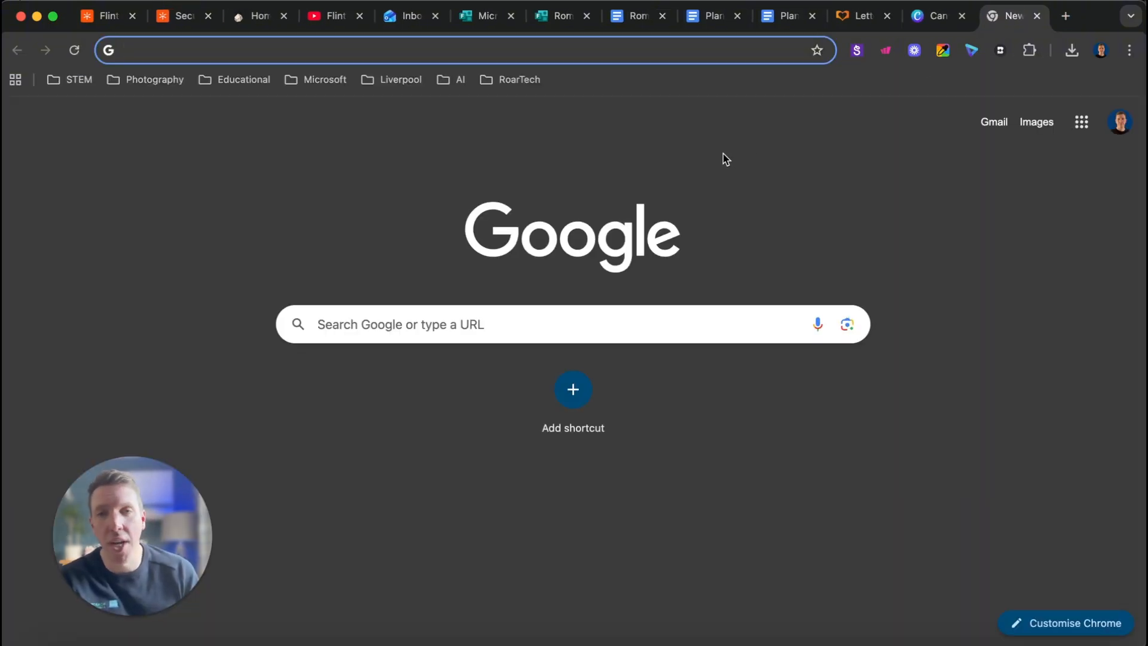
{"action": "key", "text": "super+v"}
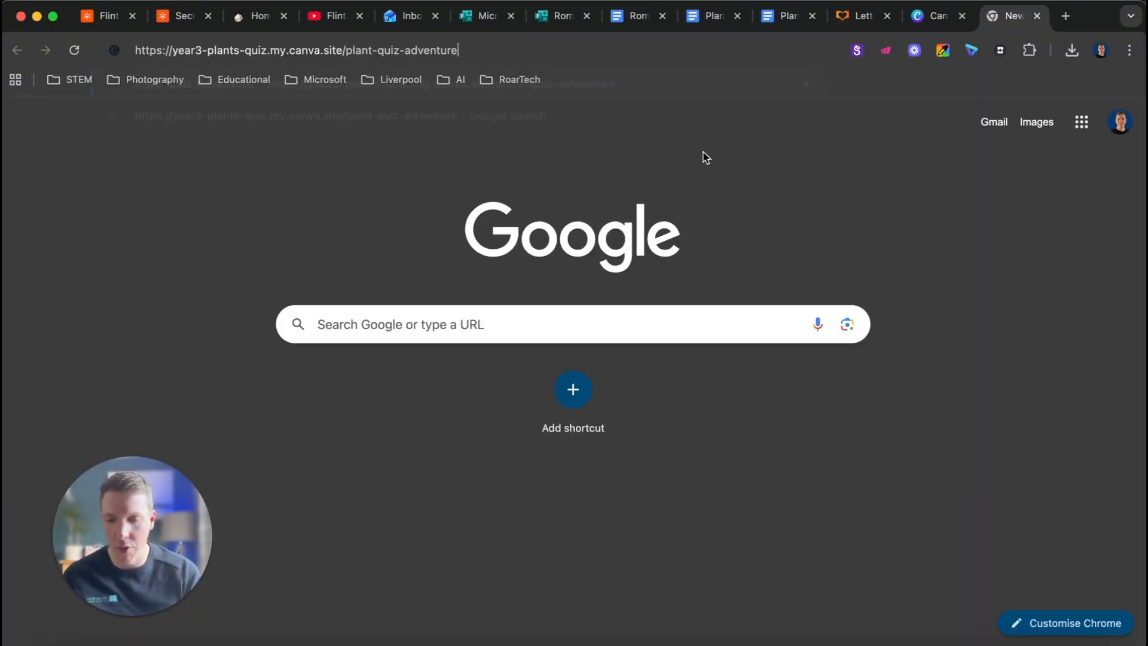
{"action": "key", "text": "Return"}
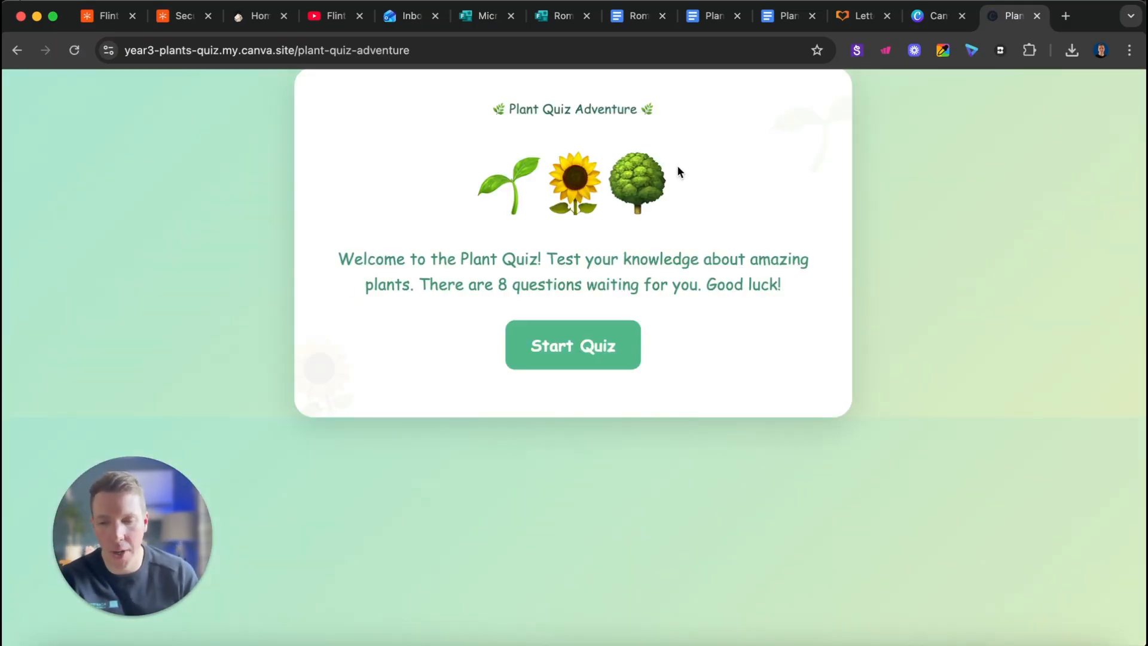
{"action": "left_click", "coordinate": [579, 358]}
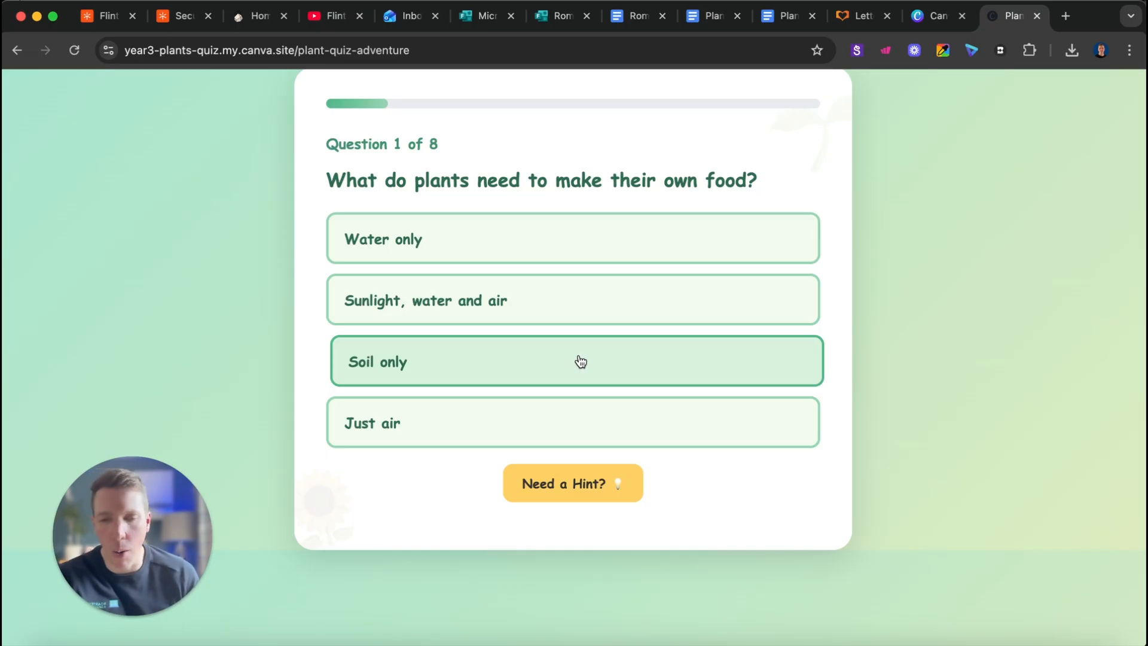
Step: Switch to Google Docs and compare the "Plants - Canva Code Prompt" document with the longer "Plants Quiz - LLM Produced" prompt
{"action": "left_click", "coordinate": [714, 16]}
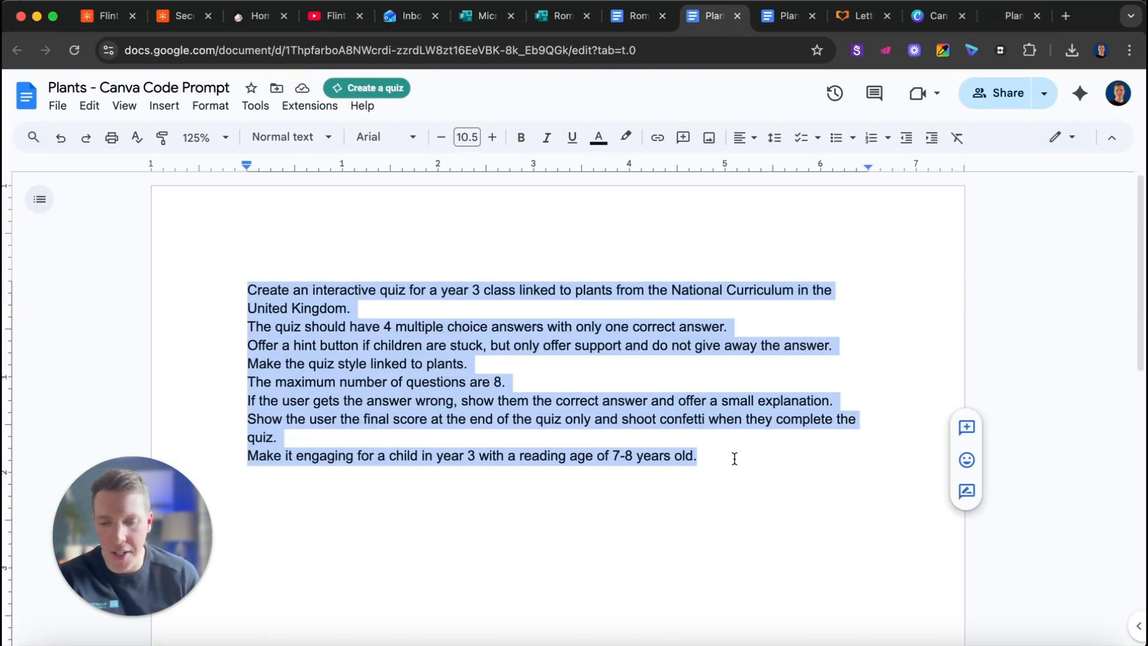
{"action": "left_click", "coordinate": [734, 458]}
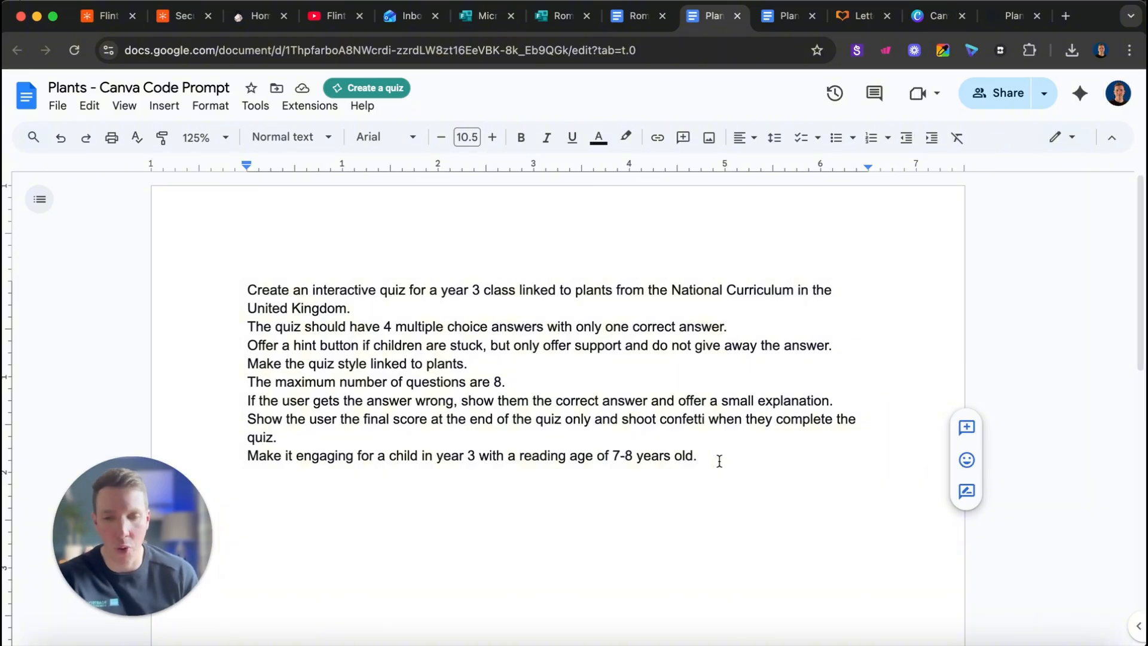
{"action": "left_click", "coordinate": [775, 20]}
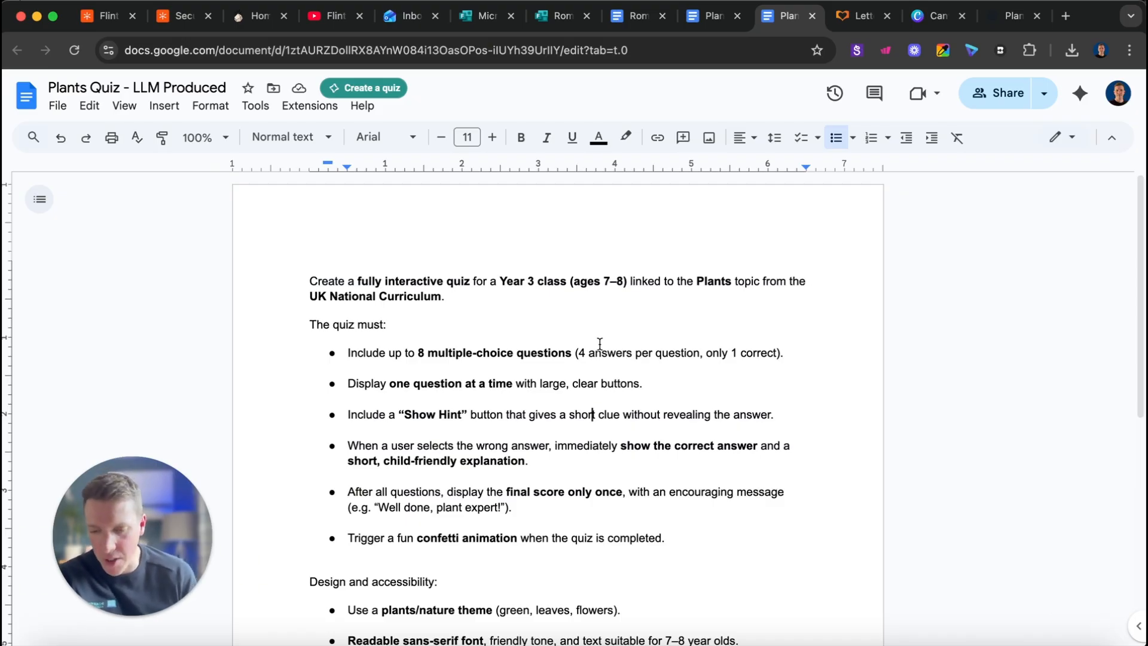
{"action": "scroll", "coordinate": [597, 344], "scroll_direction": "down", "scroll_amount": 2}
{"action": "scroll", "coordinate": [597, 343], "scroll_direction": "down", "scroll_amount": 4}
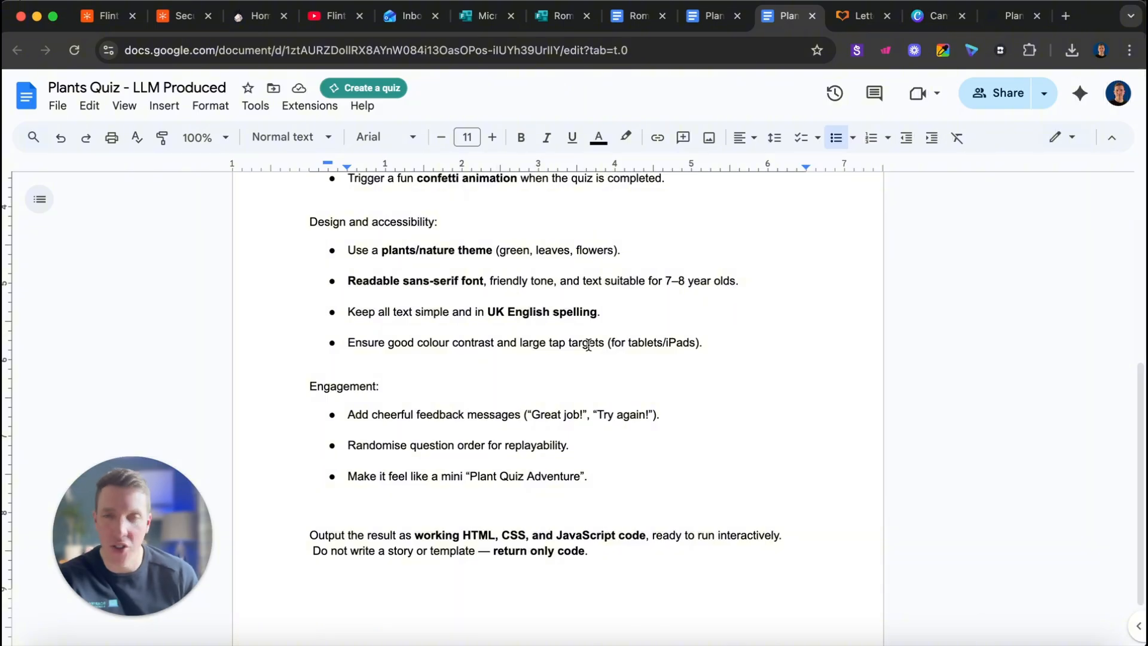
{"action": "scroll", "coordinate": [588, 345], "scroll_direction": "up", "scroll_amount": 6}
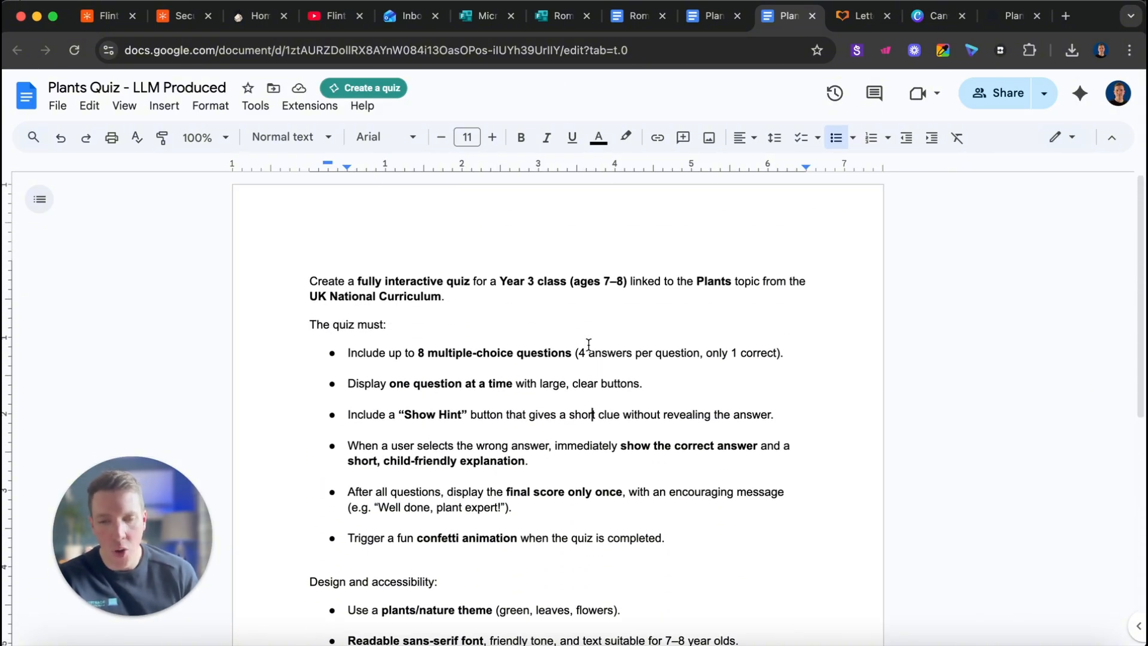
{"action": "left_click", "coordinate": [709, 16]}
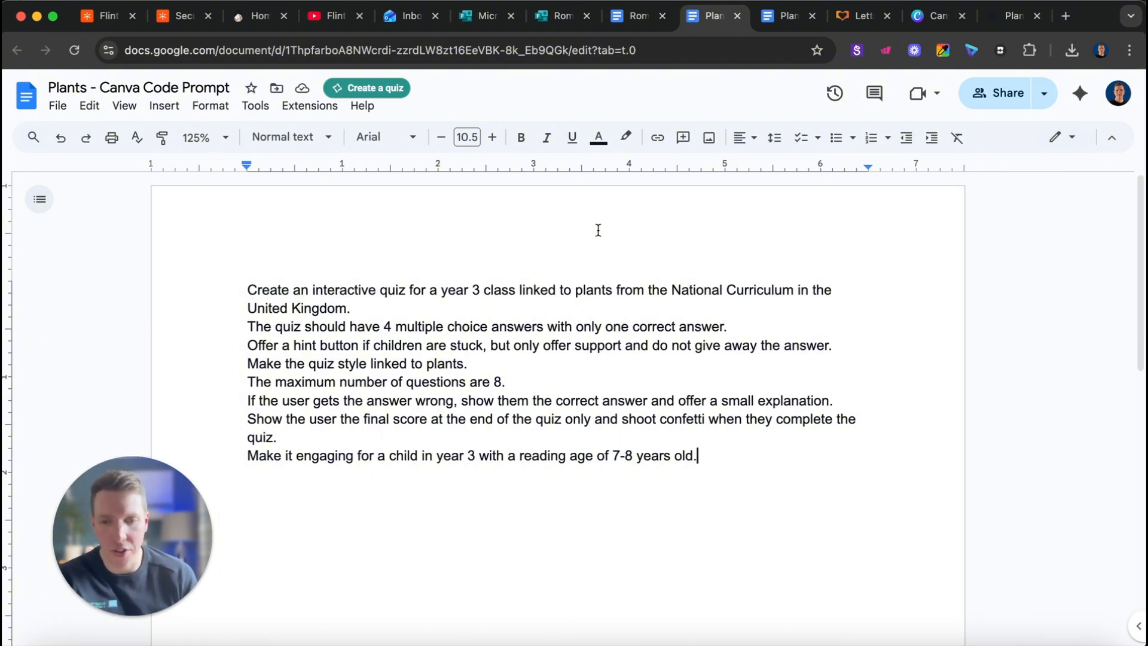
{"action": "left_click", "coordinate": [768, 22]}
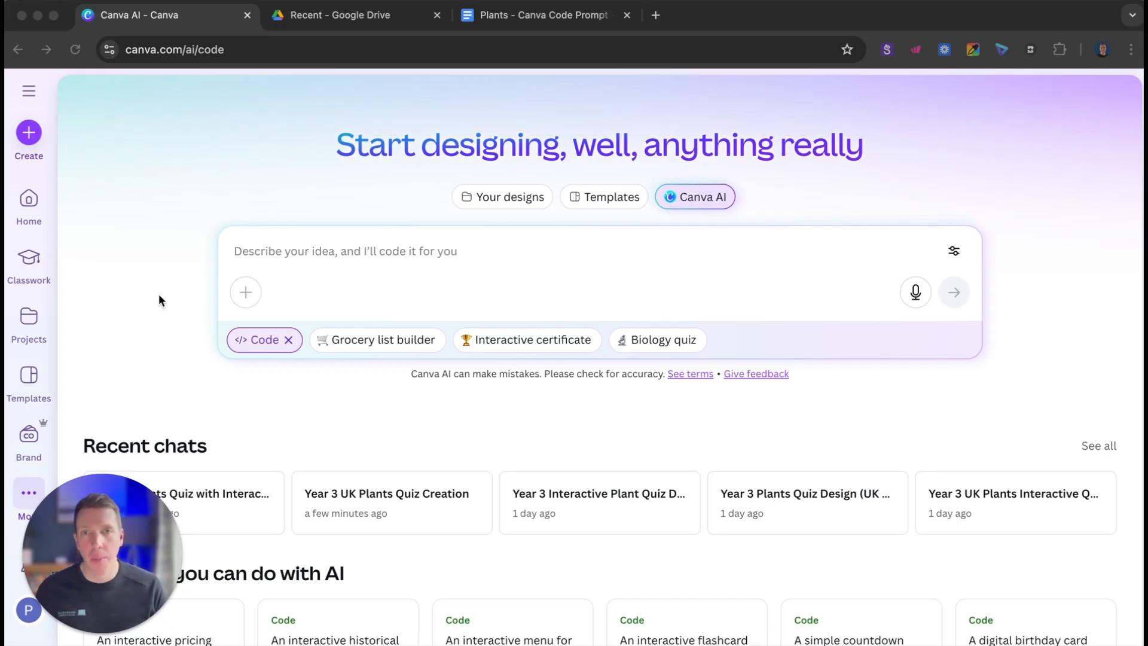
Step: Paste the prepared plants quiz prompt, add the line "Create a field where a pupil can input their name." and generate the quiz
{"action": "left_click", "coordinate": [316, 262]}
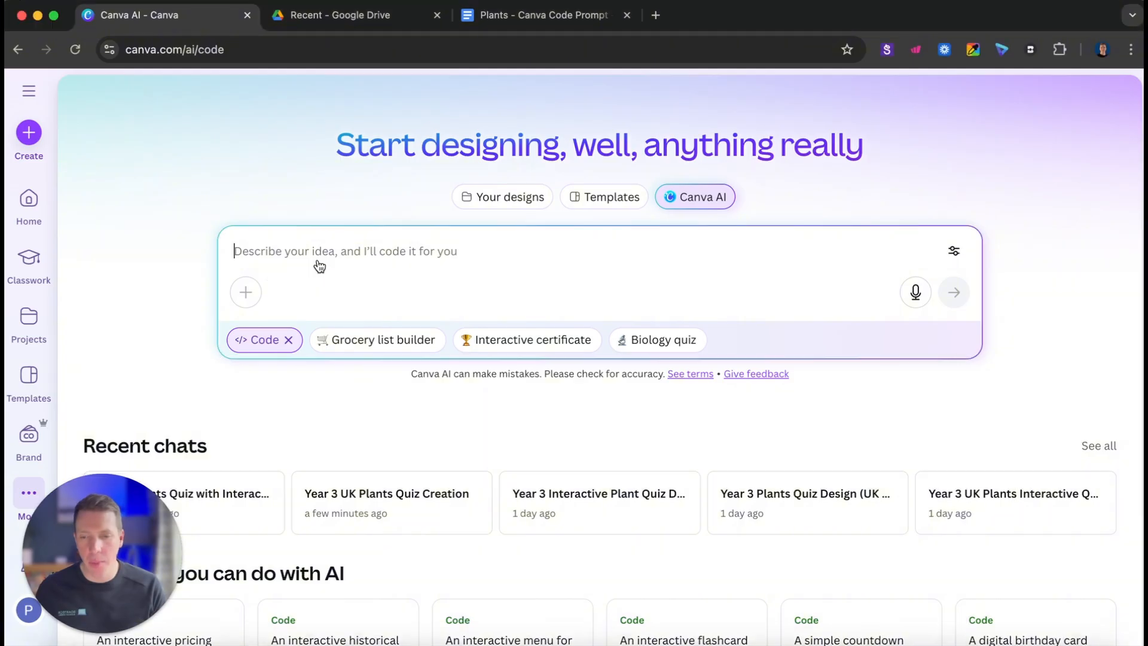
{"action": "key", "text": "super+v"}
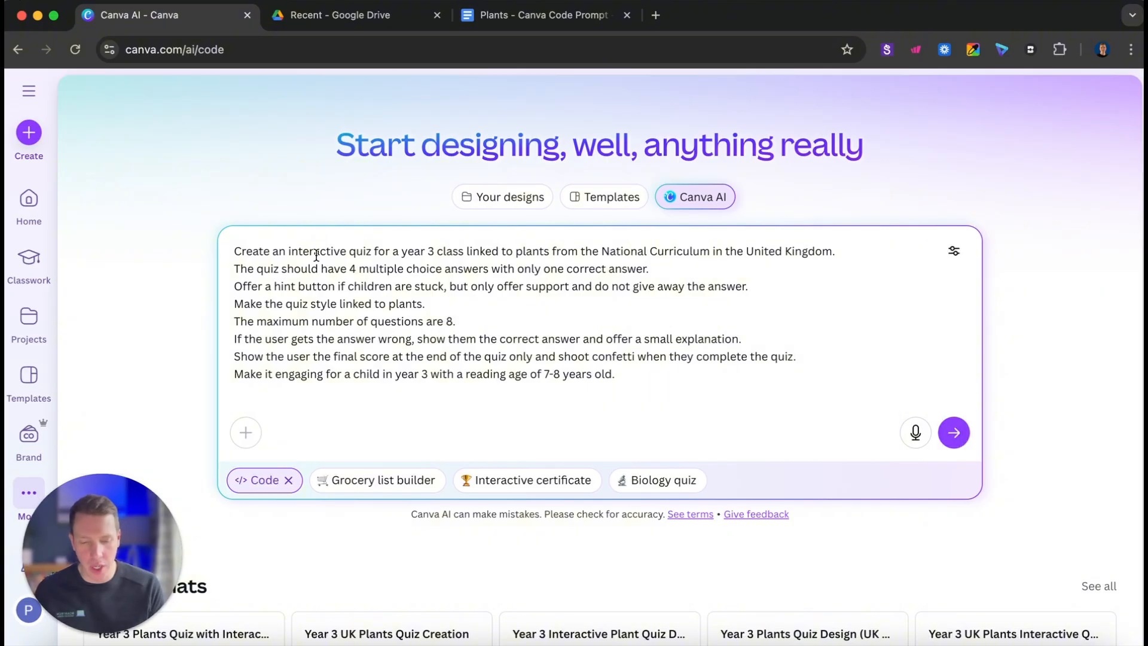
{"action": "type", "text": "C"}
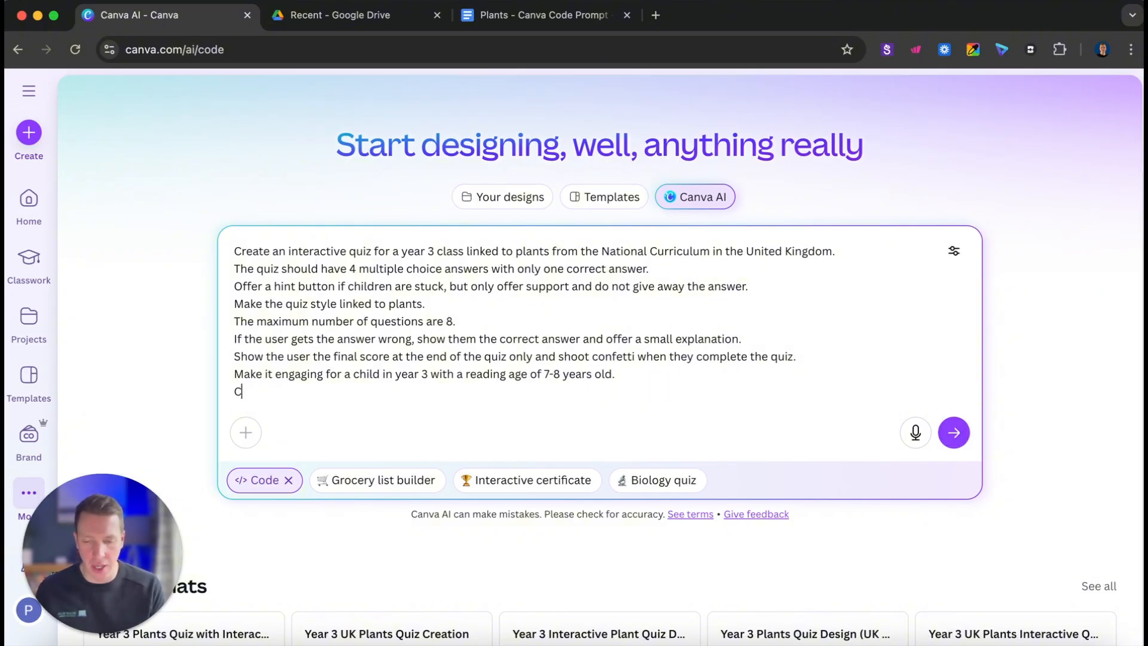
{"action": "type", "text": "reate a field where"}
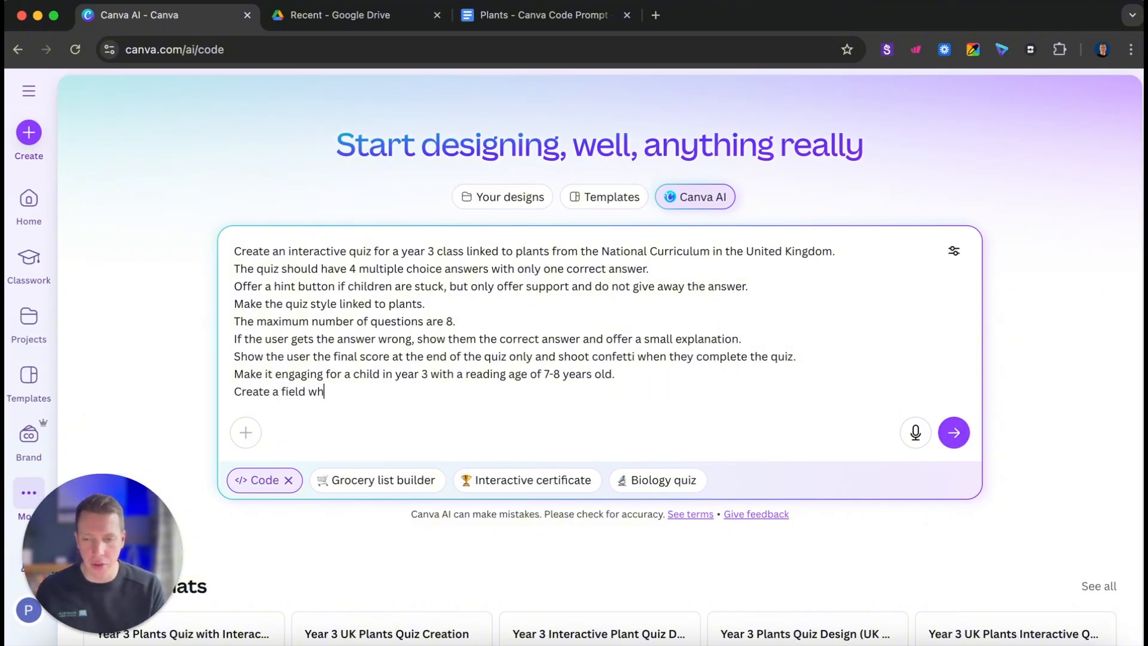
{"action": "key", "text": "BackSpace"}
{"action": "key", "text": "BackSpace"}
{"action": "key", "text": "BackSpace"}
{"action": "type", "text": "ere a pupil can input their name."}
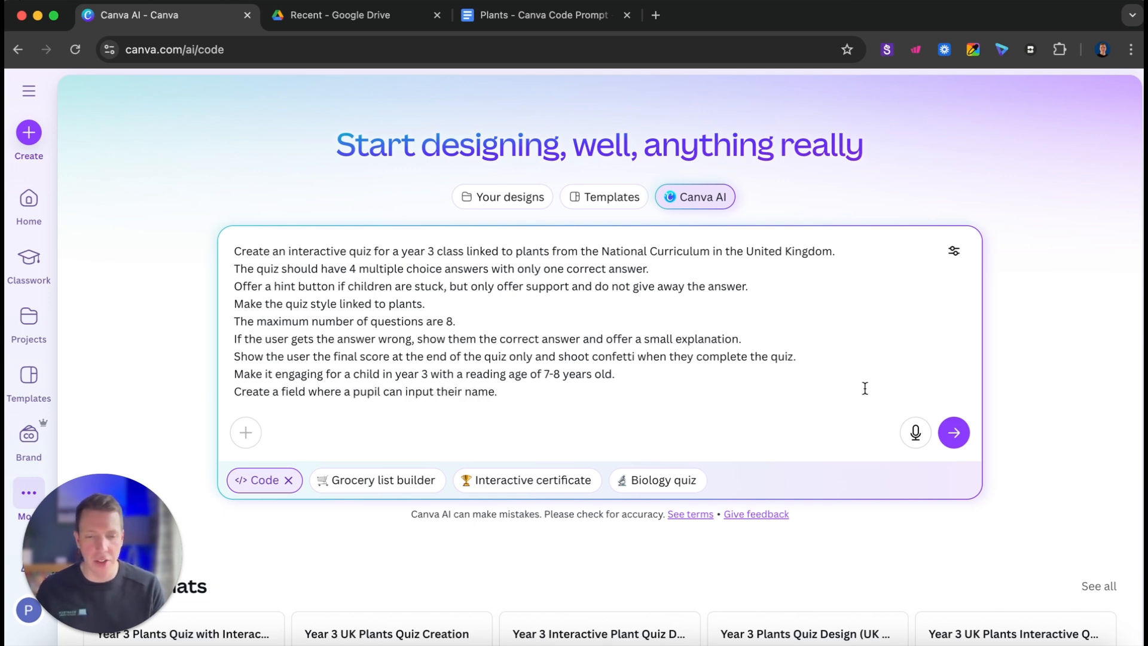
{"action": "left_click", "coordinate": [954, 433]}
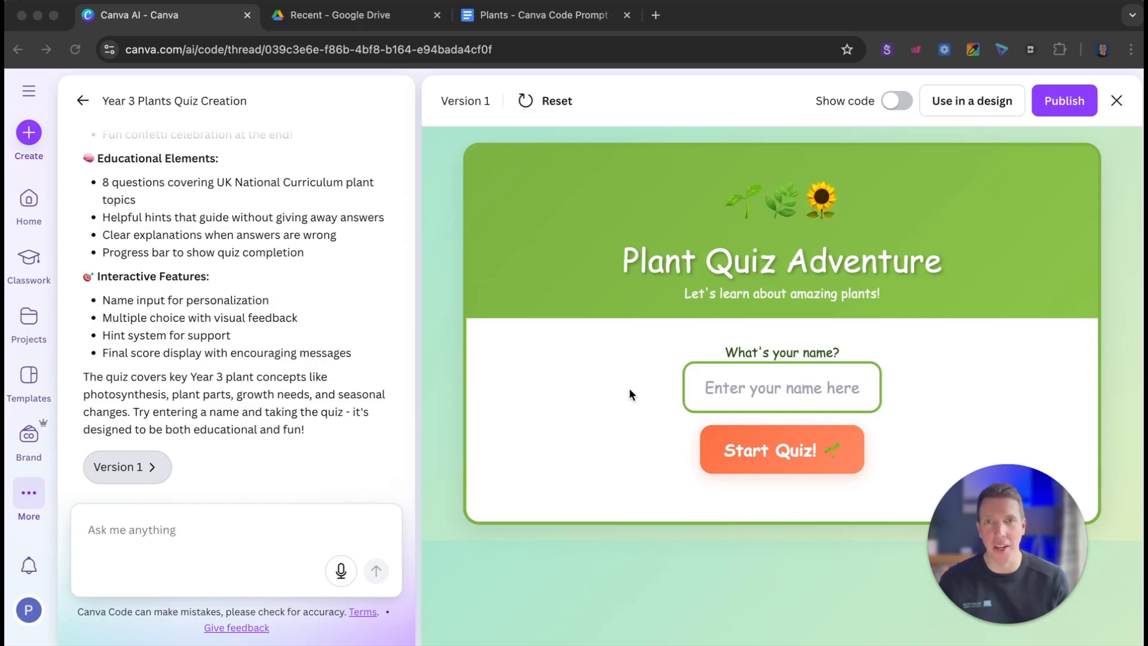
Step: Send the follow-up request "It should record and track pupil scores into a data sheet."
{"action": "left_click", "coordinate": [187, 534]}
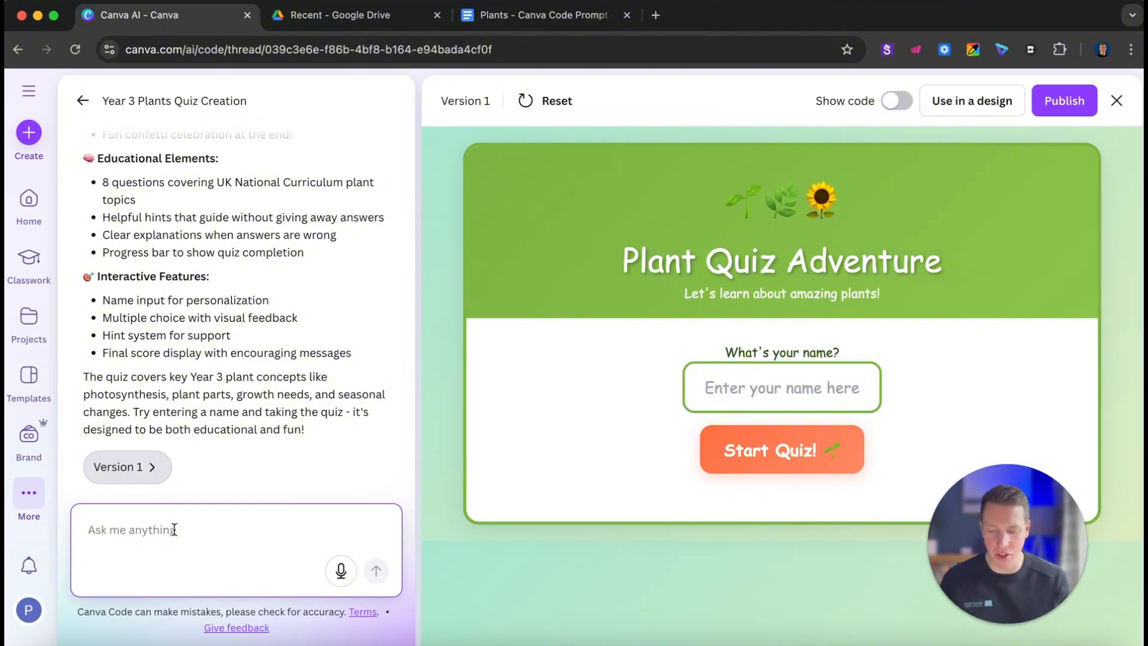
{"action": "type", "text": "It should record and track pupil scores into a data sheet."}
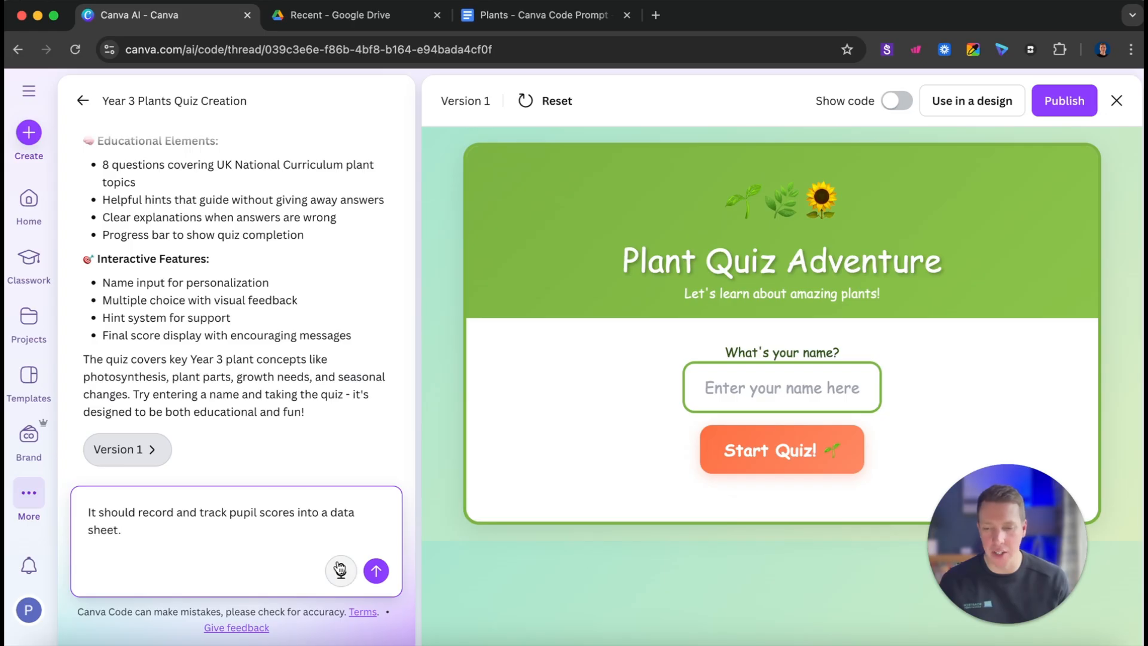
{"action": "left_click", "coordinate": [376, 571]}
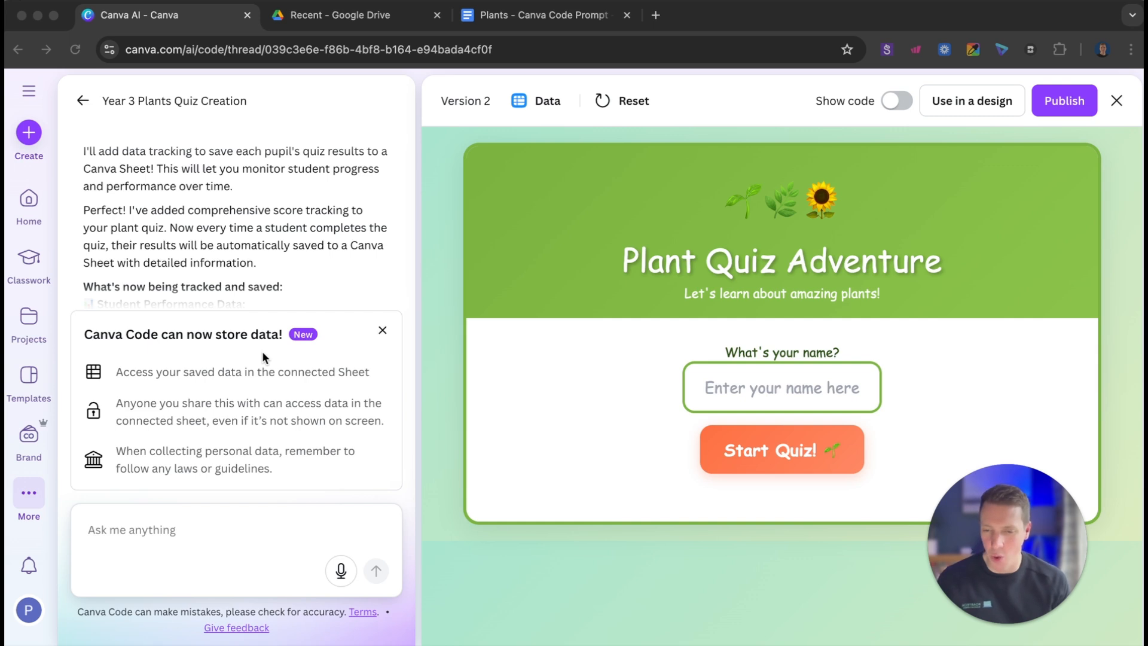
Step: Enter the pupil's name on the start page of the score-tracking quiz version and start the quiz
{"action": "left_click", "coordinate": [205, 531]}
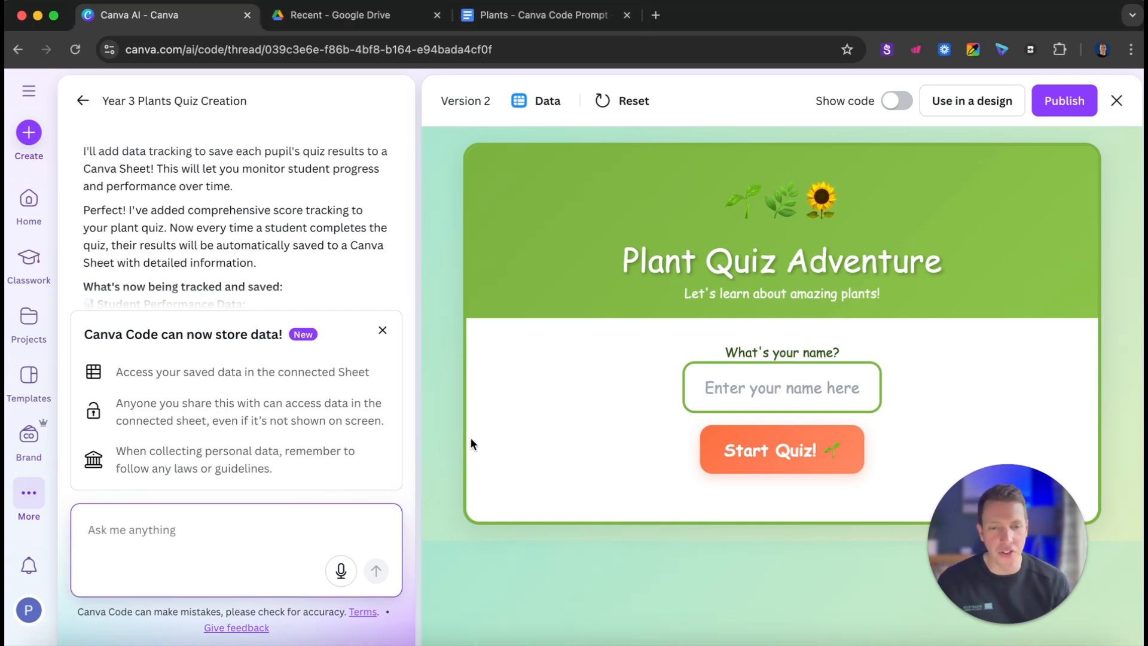
{"action": "left_click", "coordinate": [773, 391]}
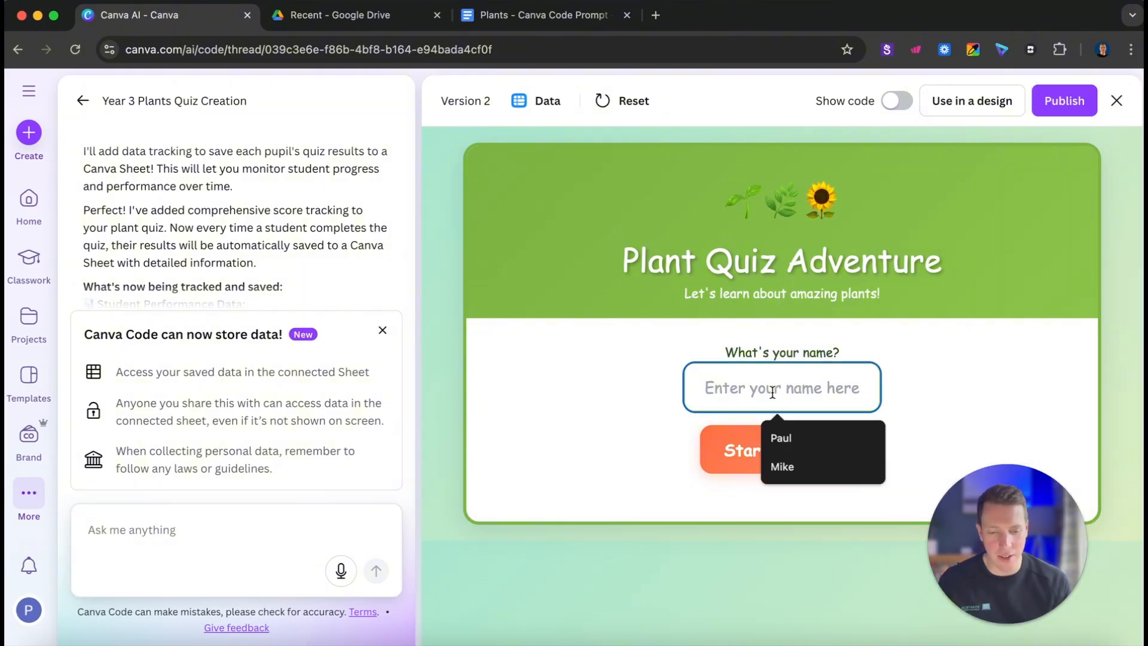
{"action": "type", "text": "Paul"}
{"action": "left_click", "coordinate": [751, 456]}
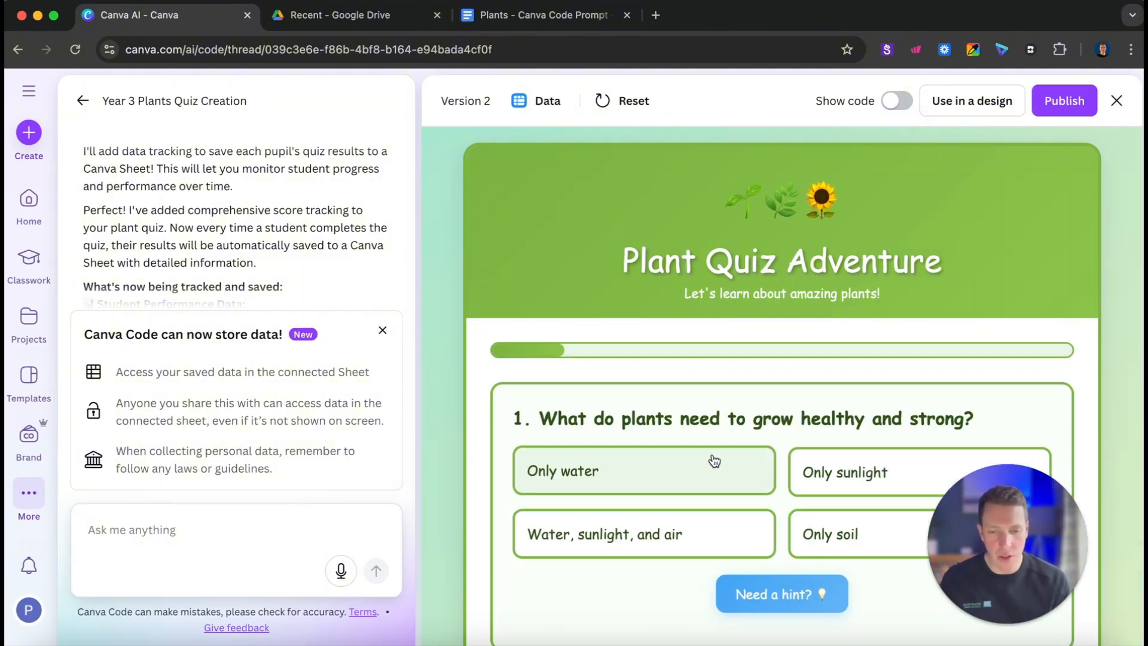
Step: Answer question 1 with "Water, sunlight, and air" and question 2 with "Stem", and advance to question 3
{"action": "scroll", "coordinate": [688, 461], "scroll_direction": "down", "scroll_amount": 1}
{"action": "left_click", "coordinate": [658, 471]}
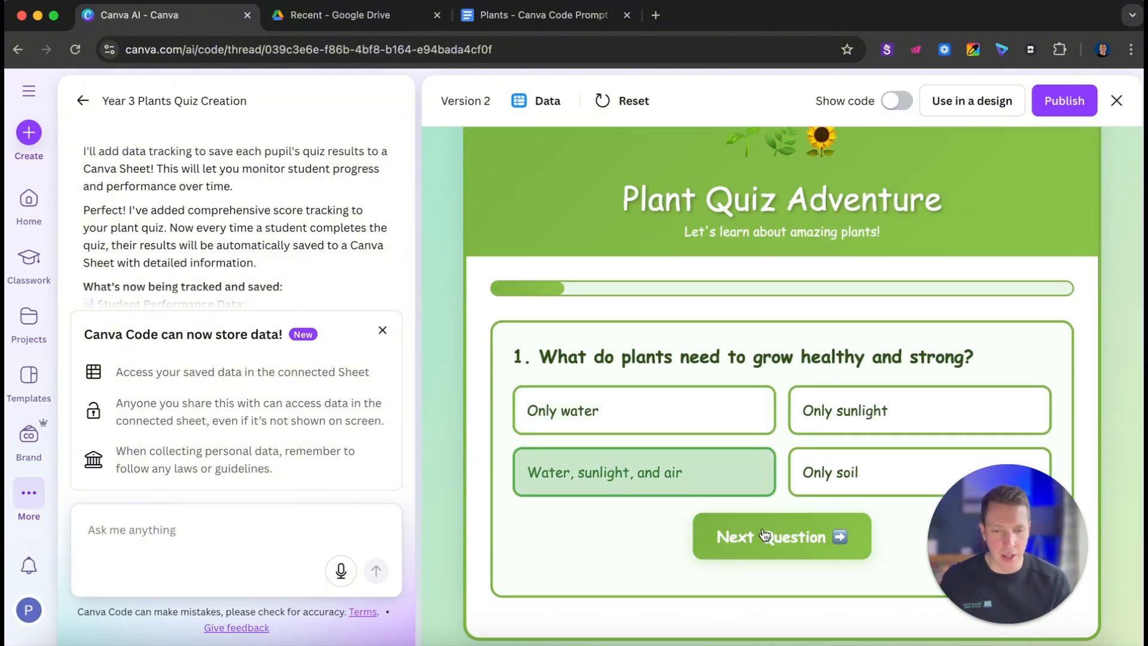
{"action": "left_click", "coordinate": [795, 535]}
{"action": "left_click", "coordinate": [826, 477]}
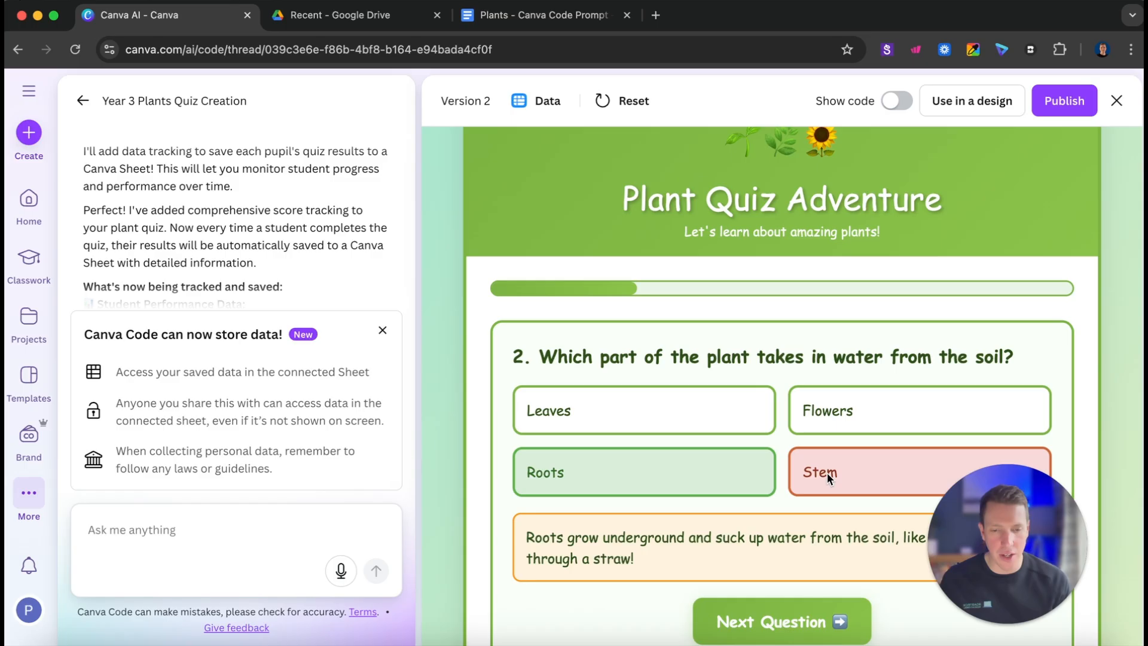
{"action": "left_click", "coordinate": [778, 622]}
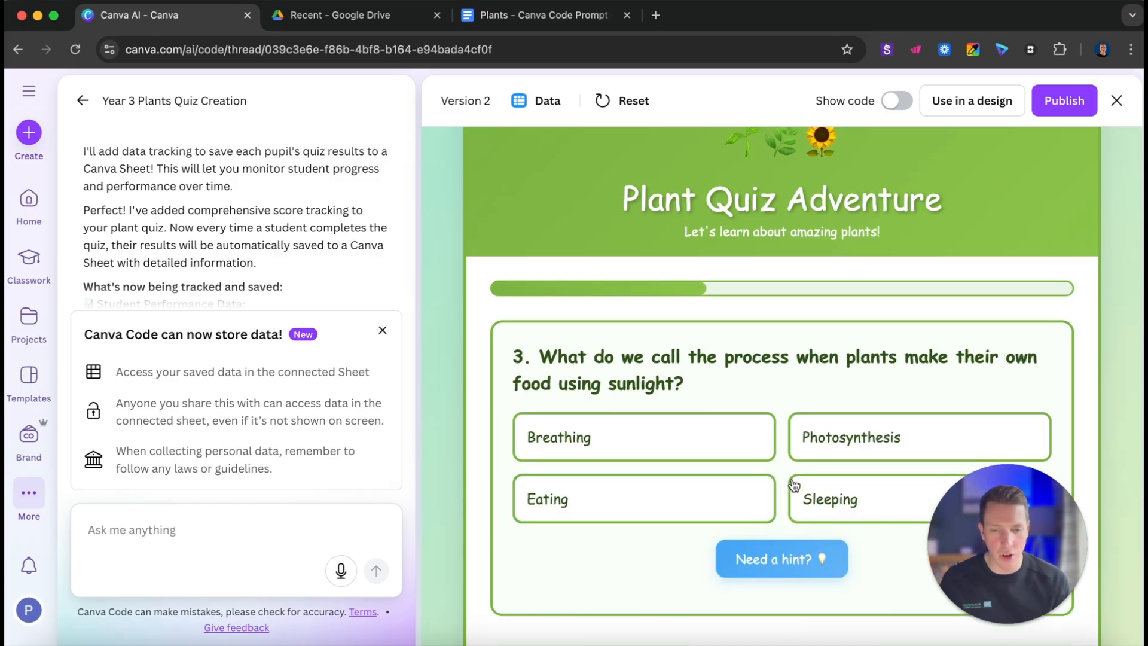
Step: Answer question 3 with "Photosynthesis", question 4 with "Flowers" and question 5 with "They change color to blue"
{"action": "left_click", "coordinate": [800, 440]}
{"action": "left_click", "coordinate": [776, 567]}
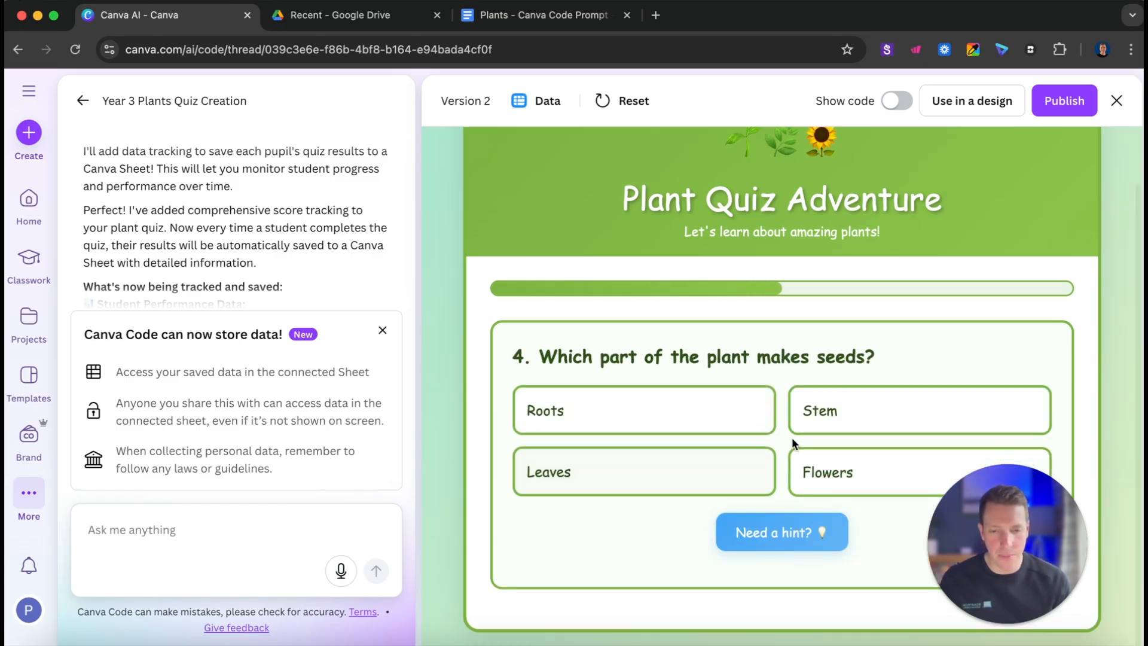
{"action": "left_click", "coordinate": [831, 472]}
{"action": "left_click", "coordinate": [784, 550]}
{"action": "left_click", "coordinate": [658, 494]}
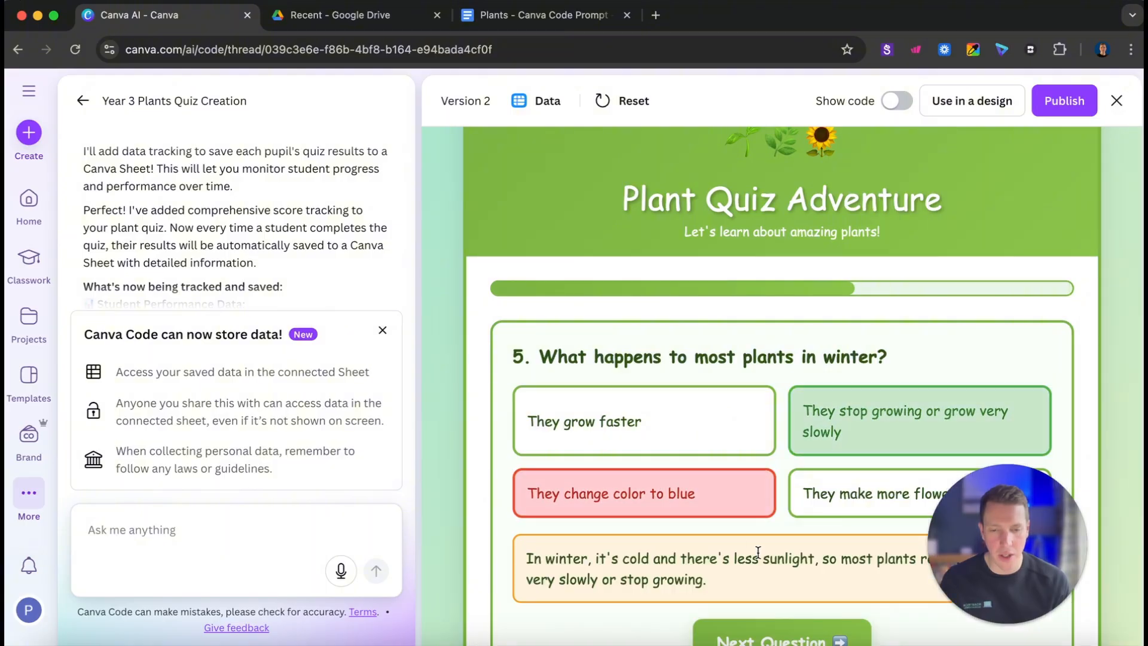
Step: Answer question 6 with "Wind, animals, and water carry them", question 7 with "Make food using sunlight" and question 8 with "They make loud noises"
{"action": "scroll", "coordinate": [770, 574], "scroll_direction": "down", "scroll_amount": 2}
{"action": "left_click", "coordinate": [772, 592]}
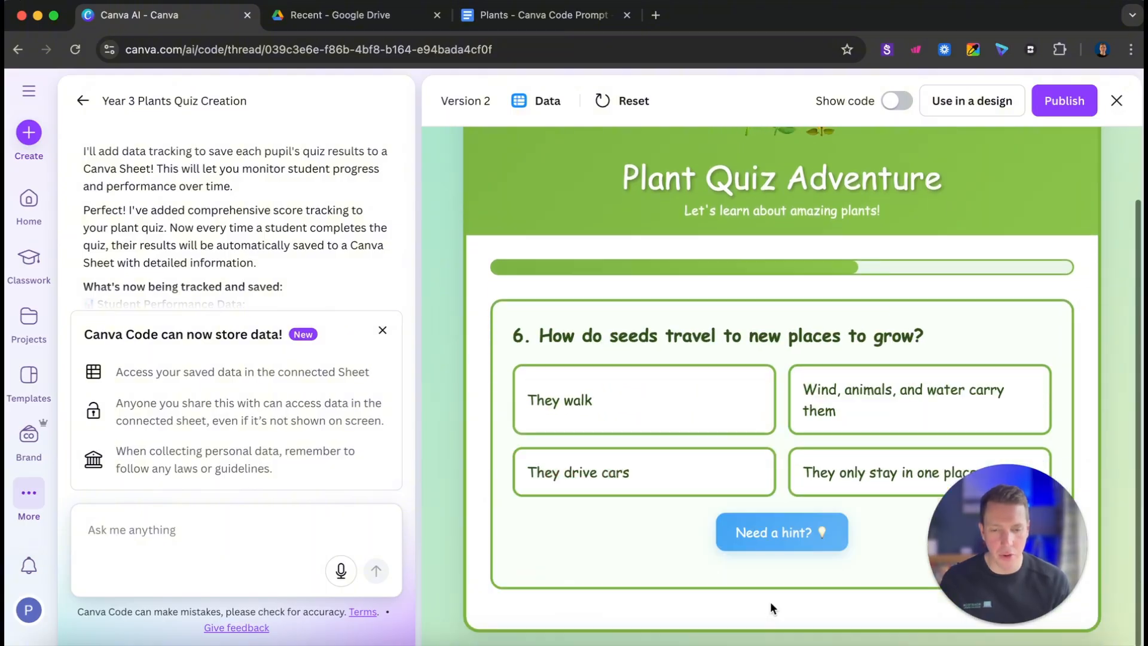
{"action": "left_click", "coordinate": [824, 412]}
{"action": "left_click", "coordinate": [792, 535]}
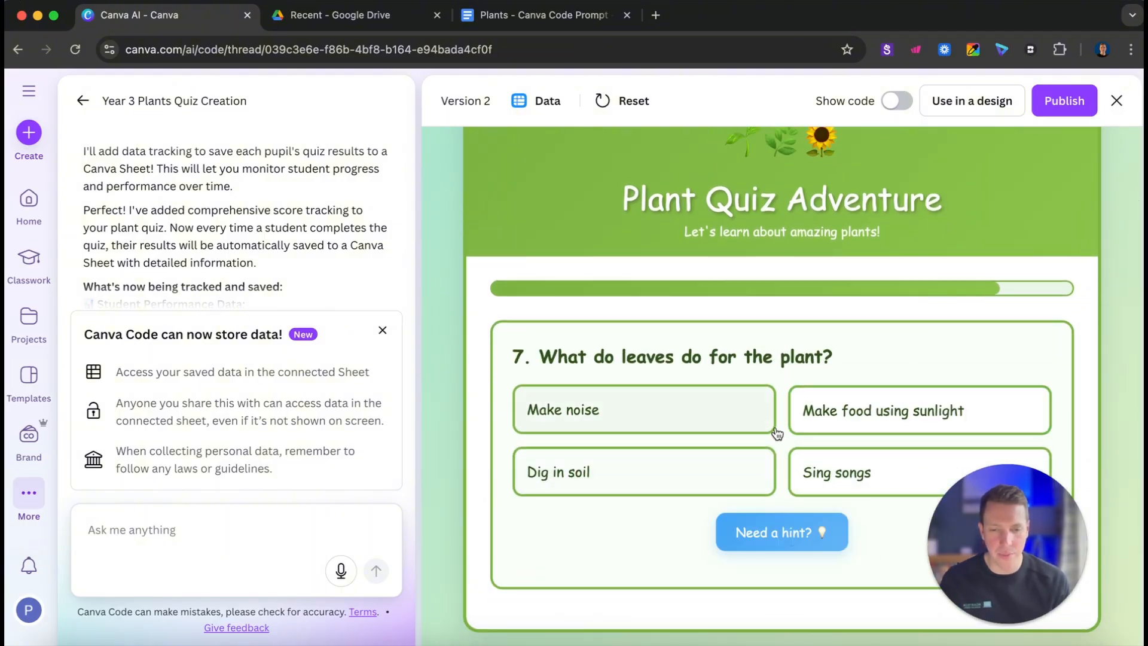
{"action": "left_click", "coordinate": [830, 417]}
{"action": "left_click", "coordinate": [781, 541]}
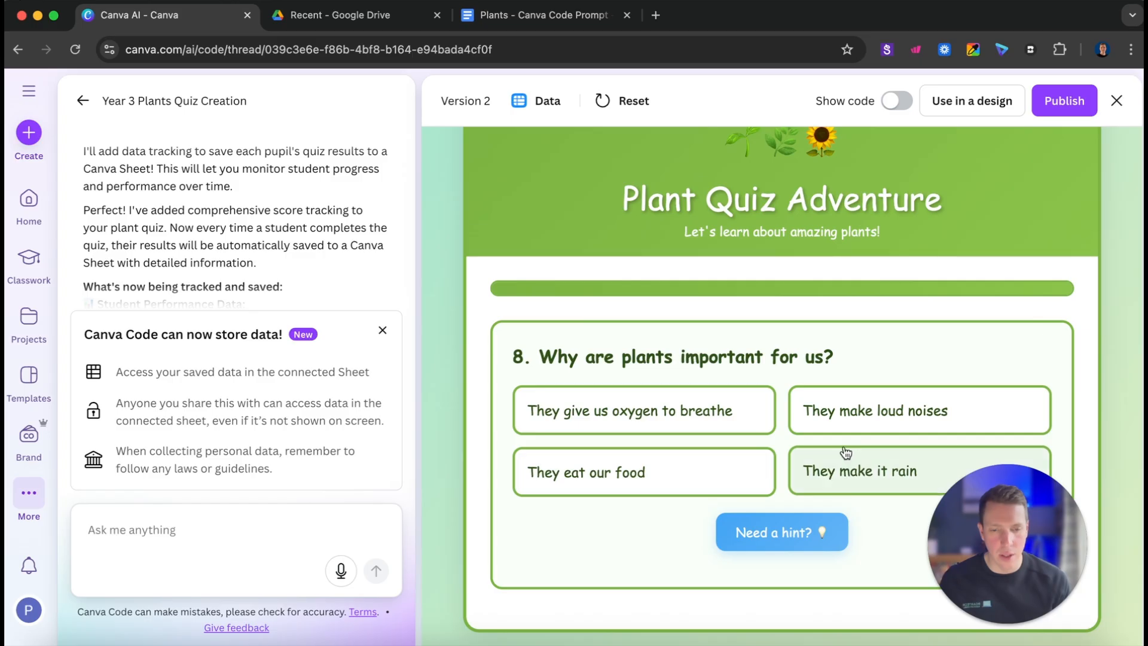
{"action": "left_click", "coordinate": [844, 426]}
{"action": "left_click", "coordinate": [793, 622]}
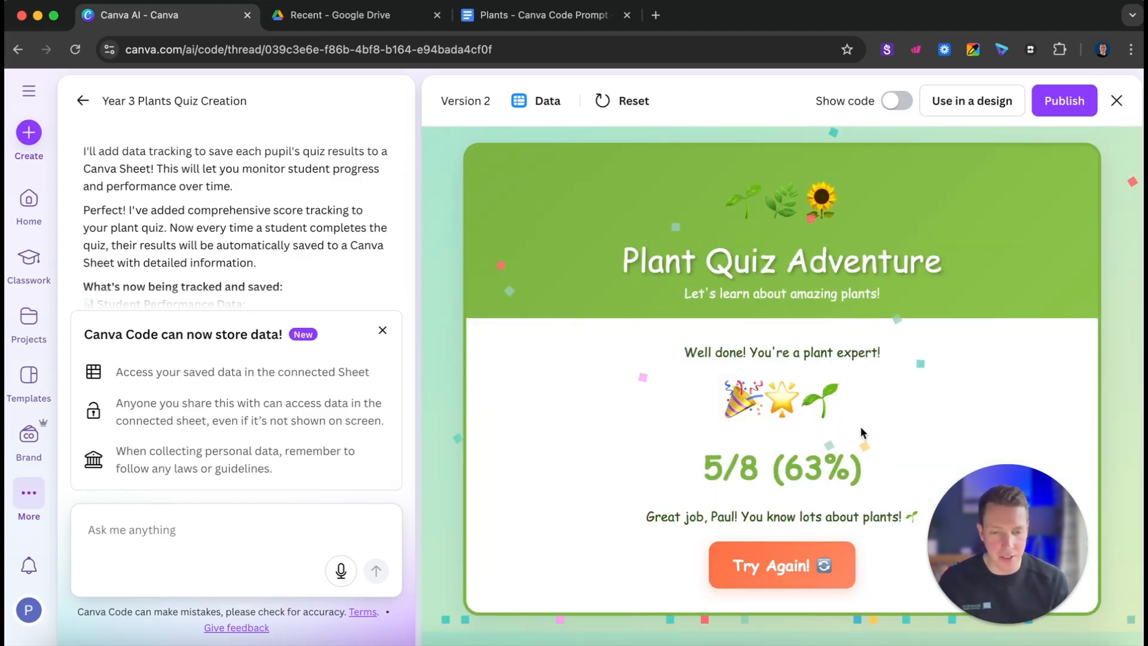
Step: Open the Canva Sheet connected to the quiz's data, Plant Quiz Adventure v2
{"action": "left_click", "coordinate": [519, 102]}
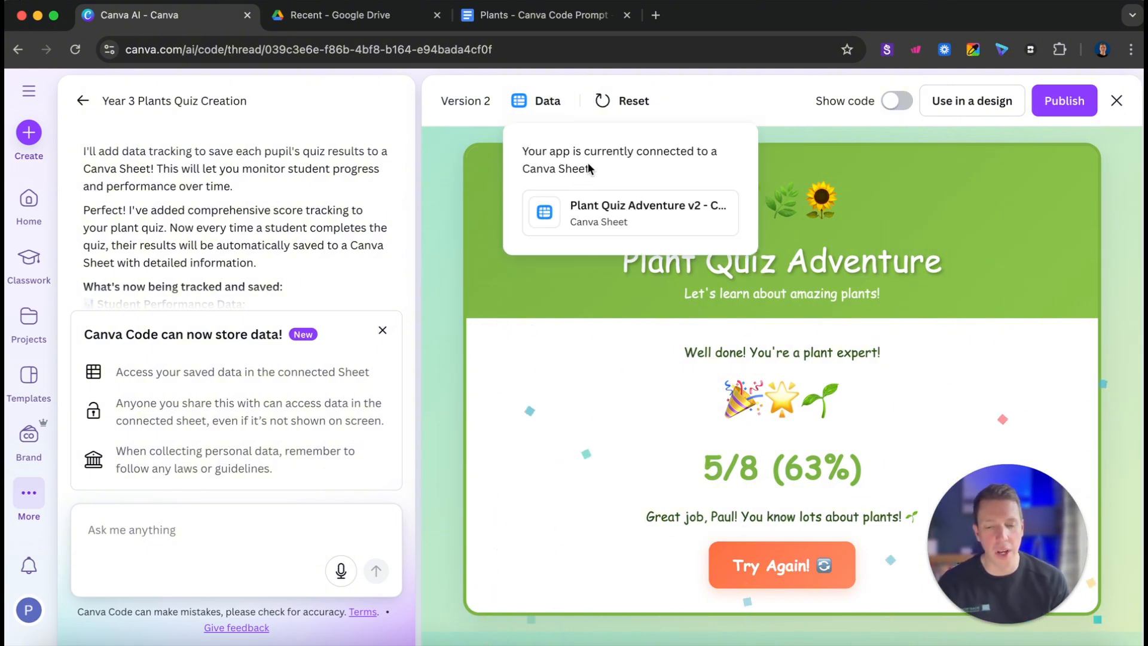
{"action": "left_click", "coordinate": [534, 103]}
{"action": "left_click", "coordinate": [534, 102]}
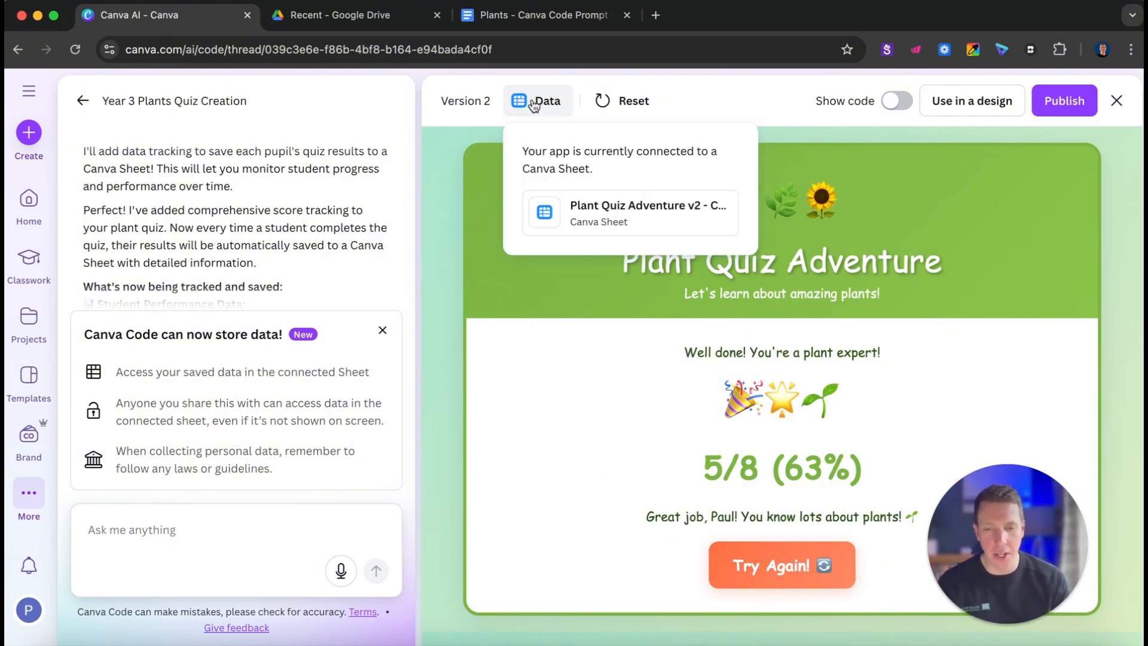
{"action": "left_click", "coordinate": [595, 222]}
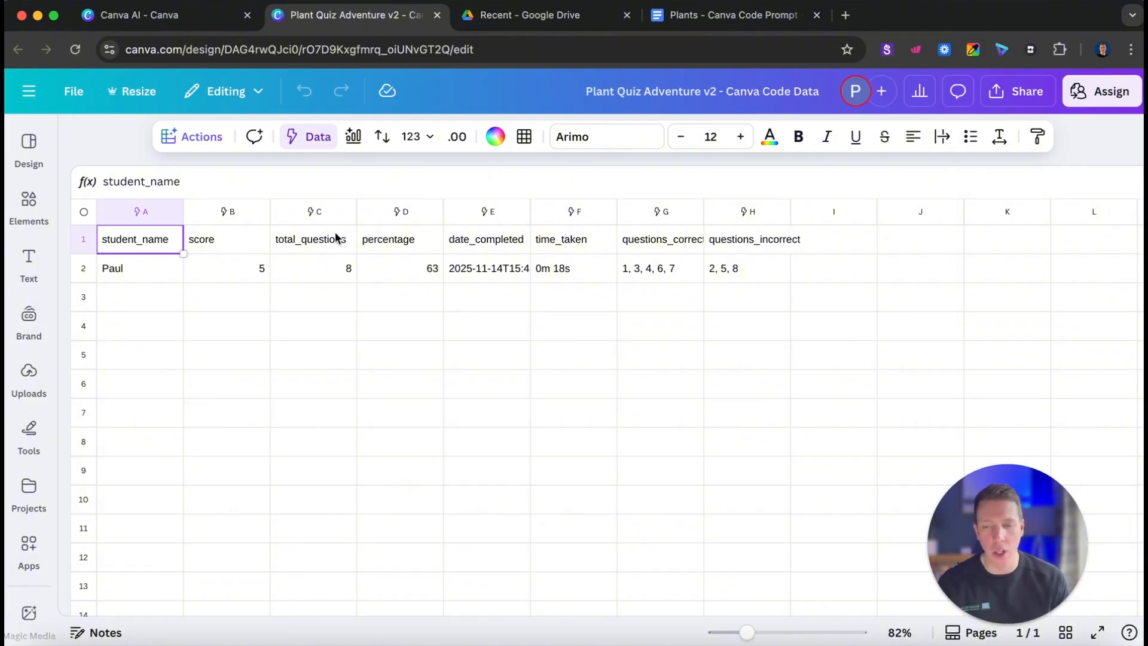
Step: Examine each recorded field in the pupil's result row, from student_name through to questions_incorrect
{"action": "left_click", "coordinate": [145, 268]}
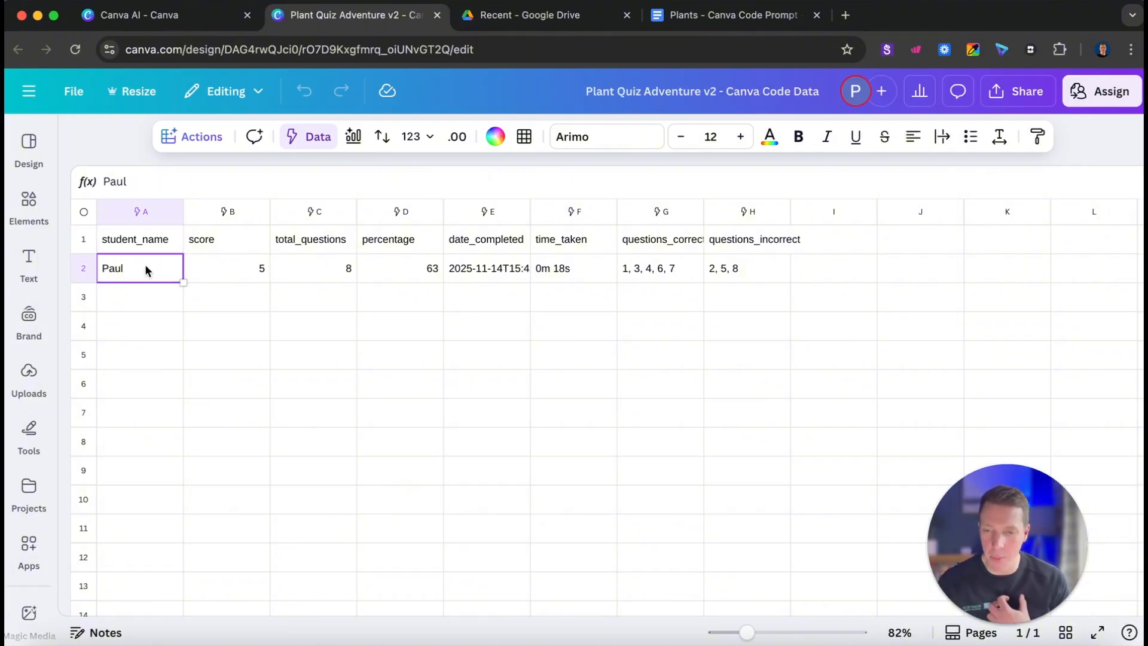
{"action": "left_click", "coordinate": [217, 269]}
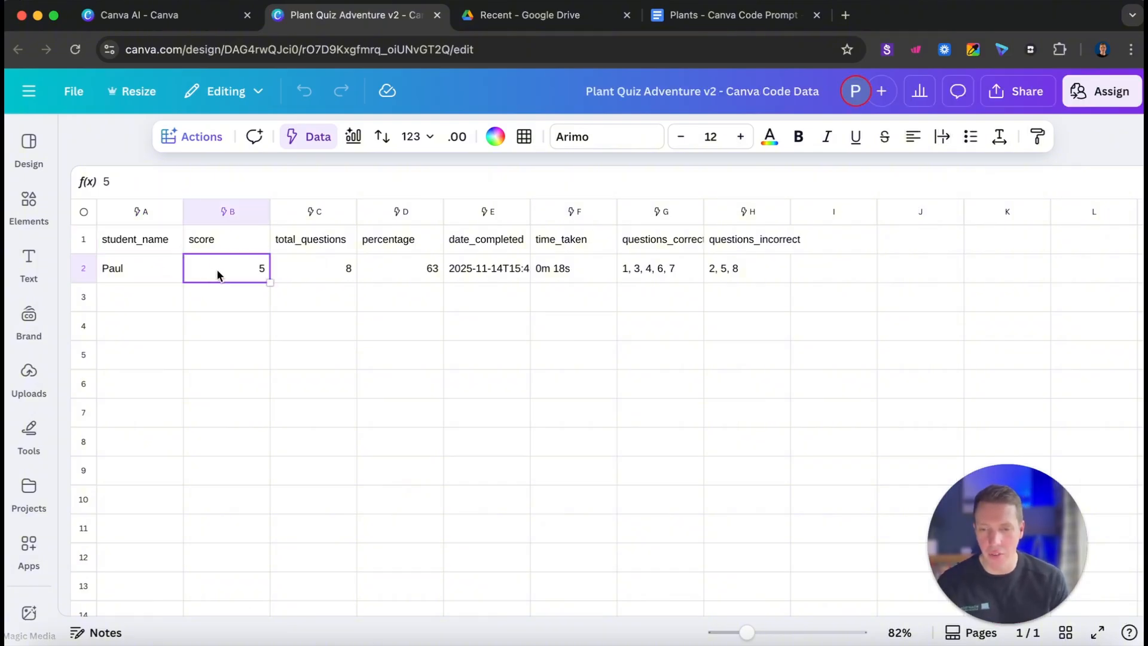
{"action": "left_click", "coordinate": [293, 269]}
{"action": "left_click", "coordinate": [403, 269]}
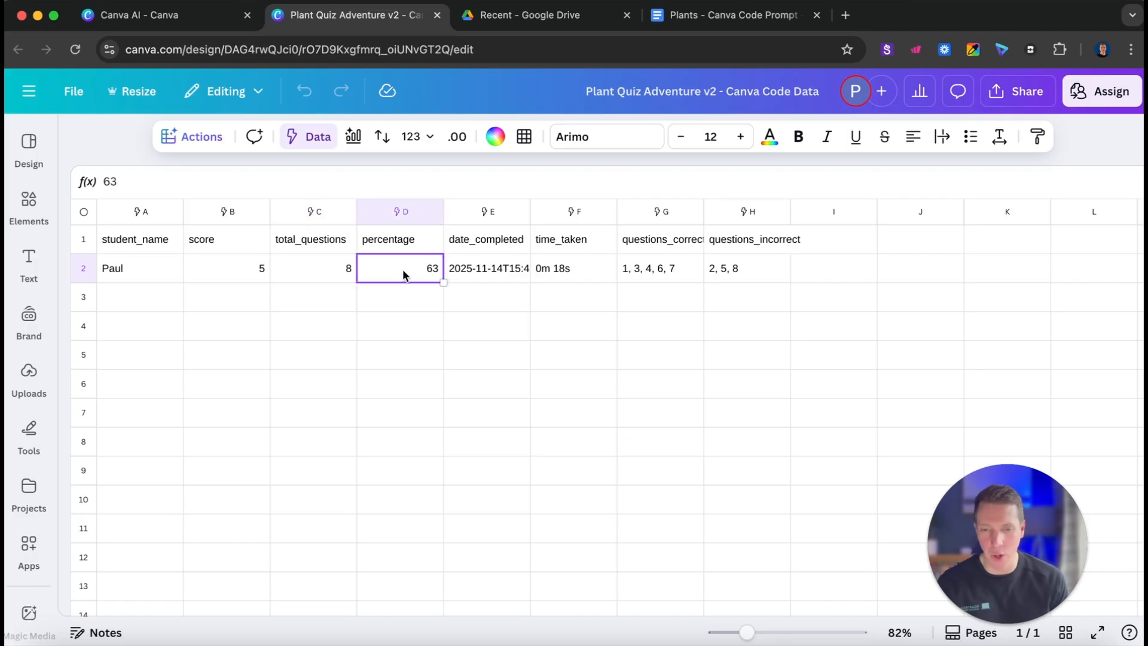
{"action": "left_click", "coordinate": [495, 277]}
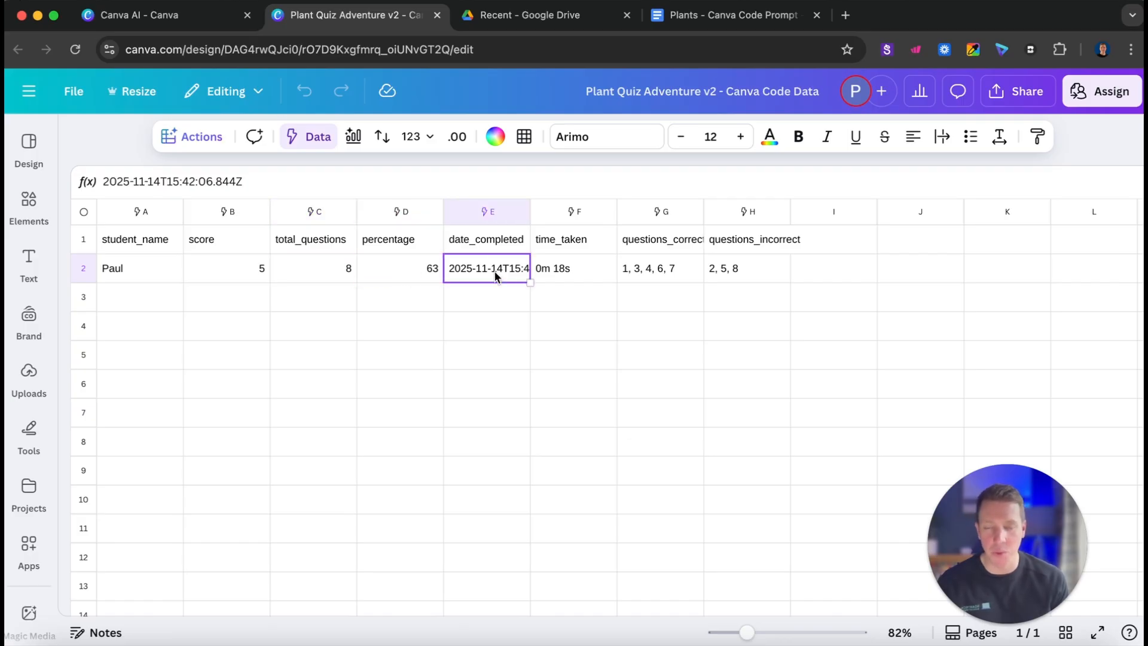
{"action": "left_click", "coordinate": [574, 270]}
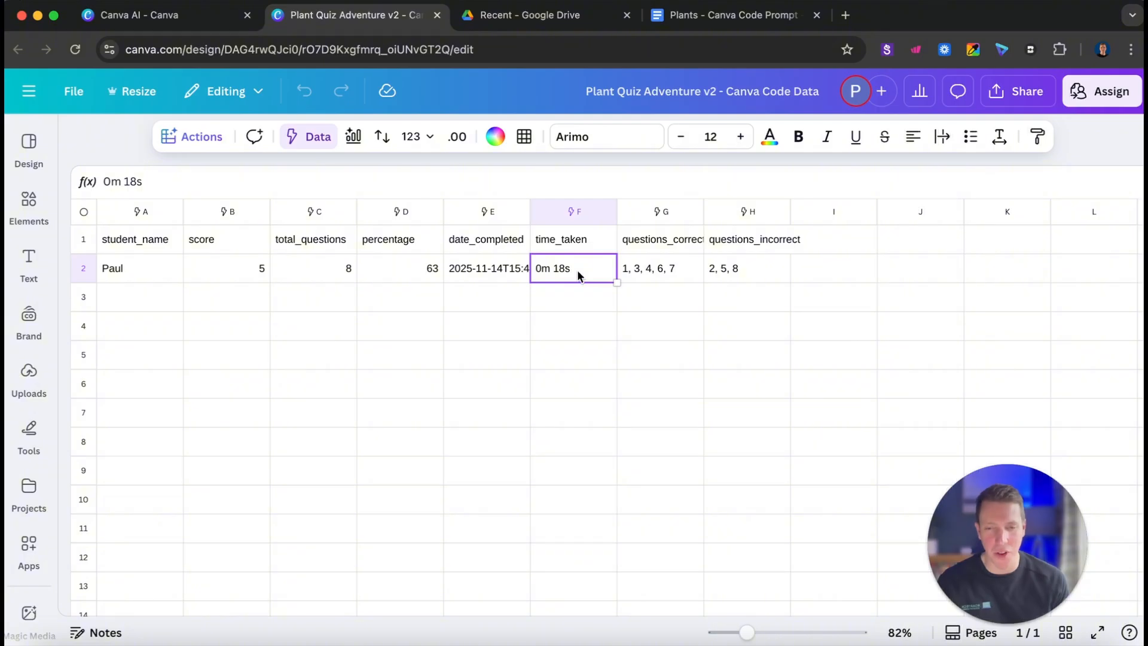
{"action": "left_click", "coordinate": [668, 272]}
{"action": "left_click", "coordinate": [741, 275]}
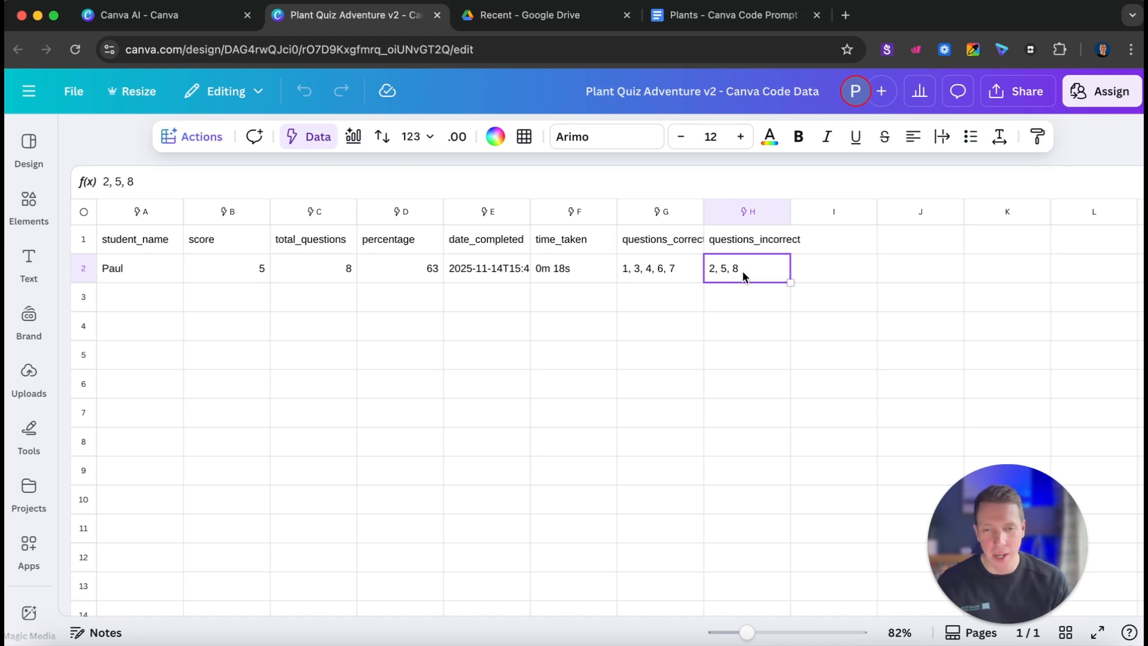
Step: Return to the quiz in Canva AI and publish it at year3-plants-quiz.my.canva.site with the subpath bt7swjr5d8wfswr2
{"action": "left_click", "coordinate": [185, 23]}
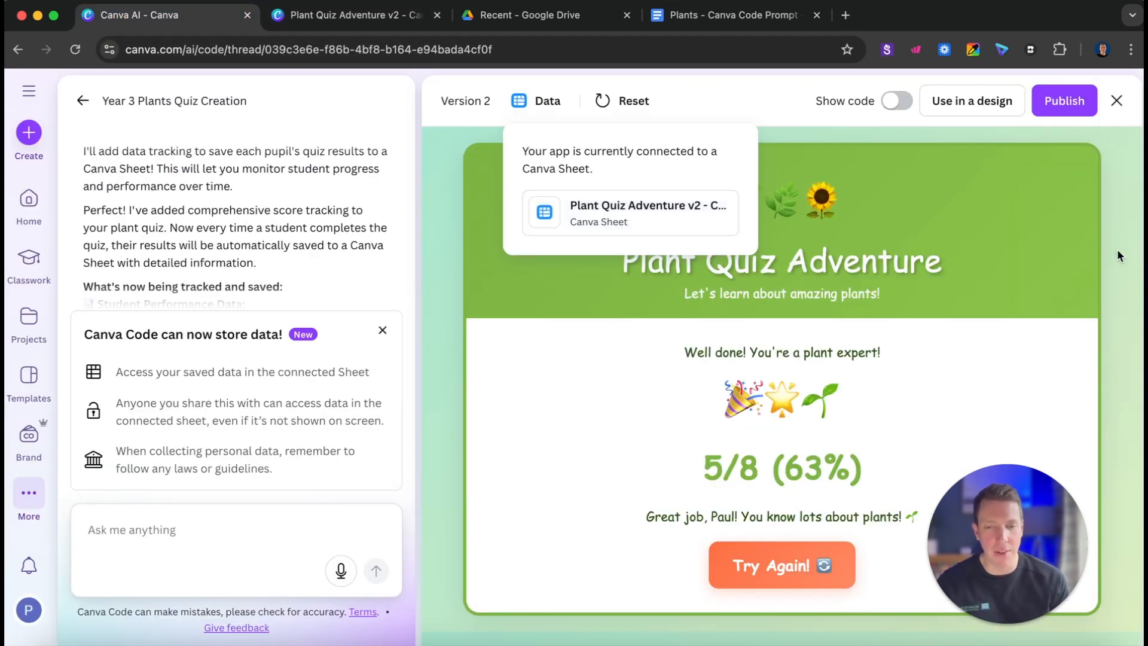
{"action": "left_click", "coordinate": [1065, 101]}
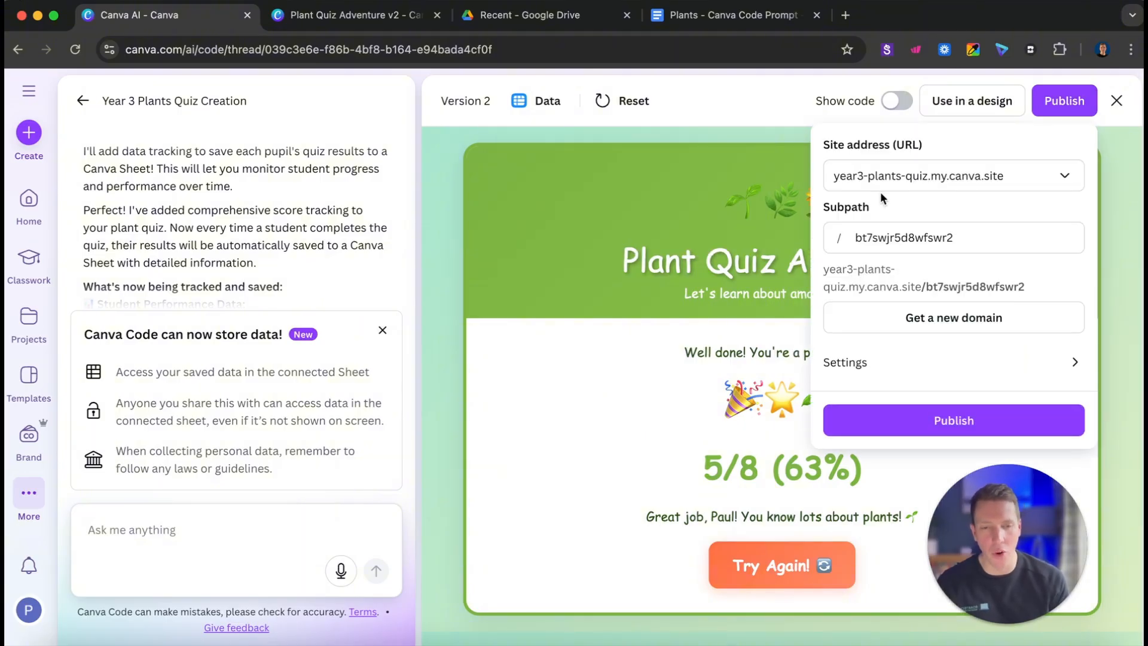
{"action": "left_click", "coordinate": [953, 420]}
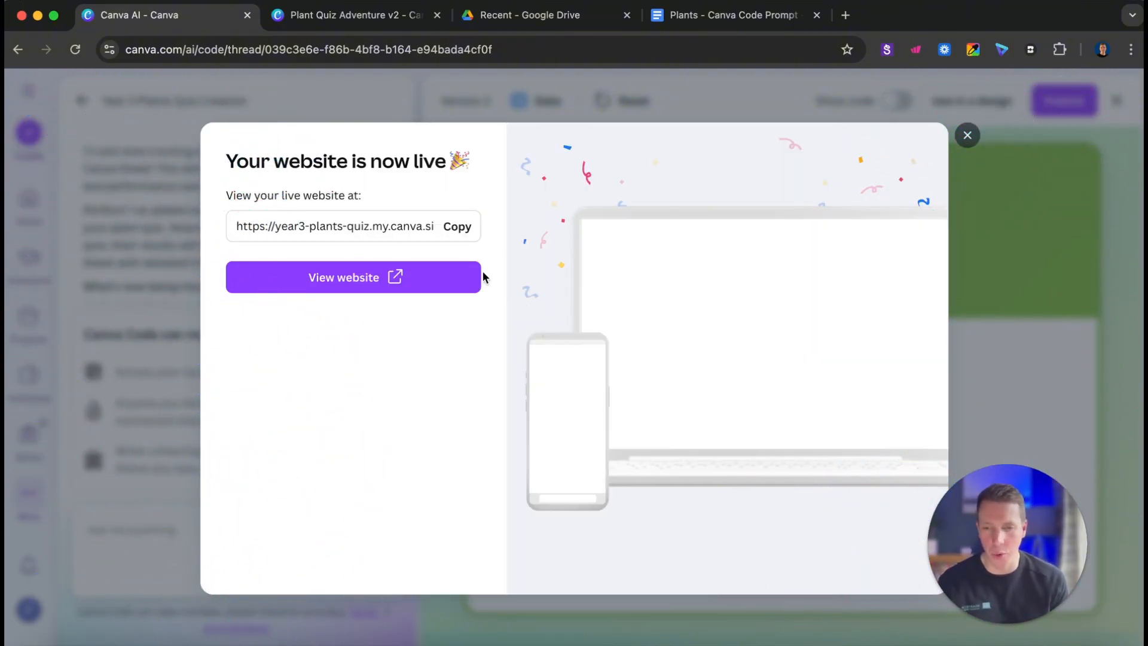
Step: Copy the live website address and open the published quiz in a new browser tab
{"action": "left_click", "coordinate": [456, 227]}
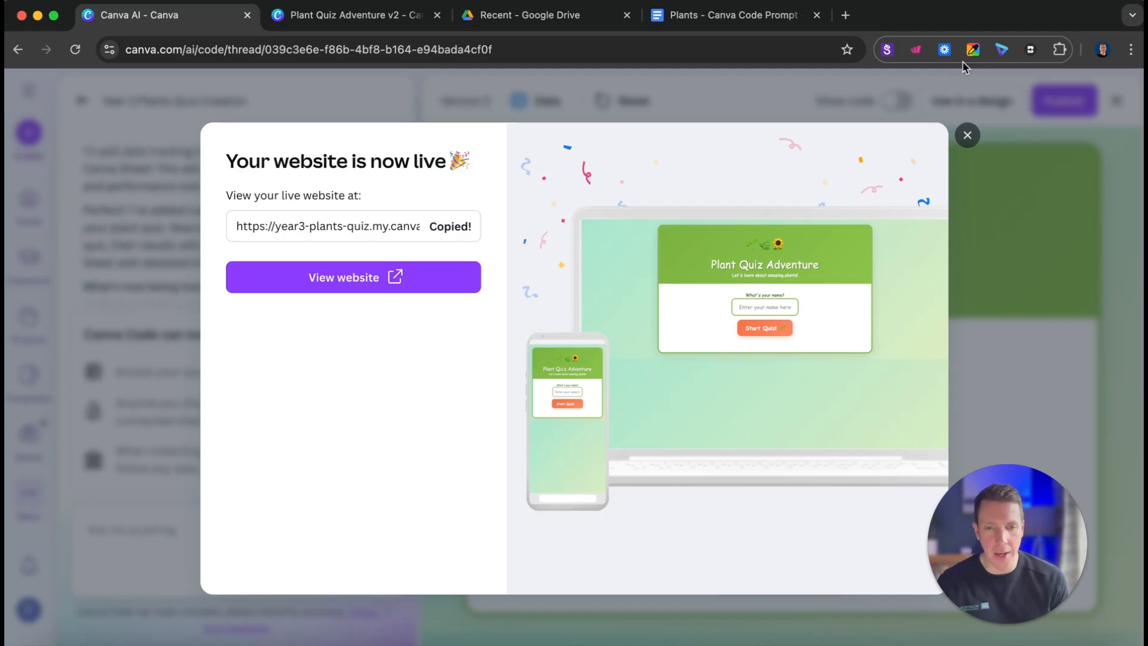
{"action": "left_click", "coordinate": [845, 15]}
{"action": "key", "text": "ctrl+v"}
{"action": "key", "text": "Return"}
Step: Enter a second pupil's name on the published quiz's start page and start the quiz
{"action": "left_click", "coordinate": [551, 329]}
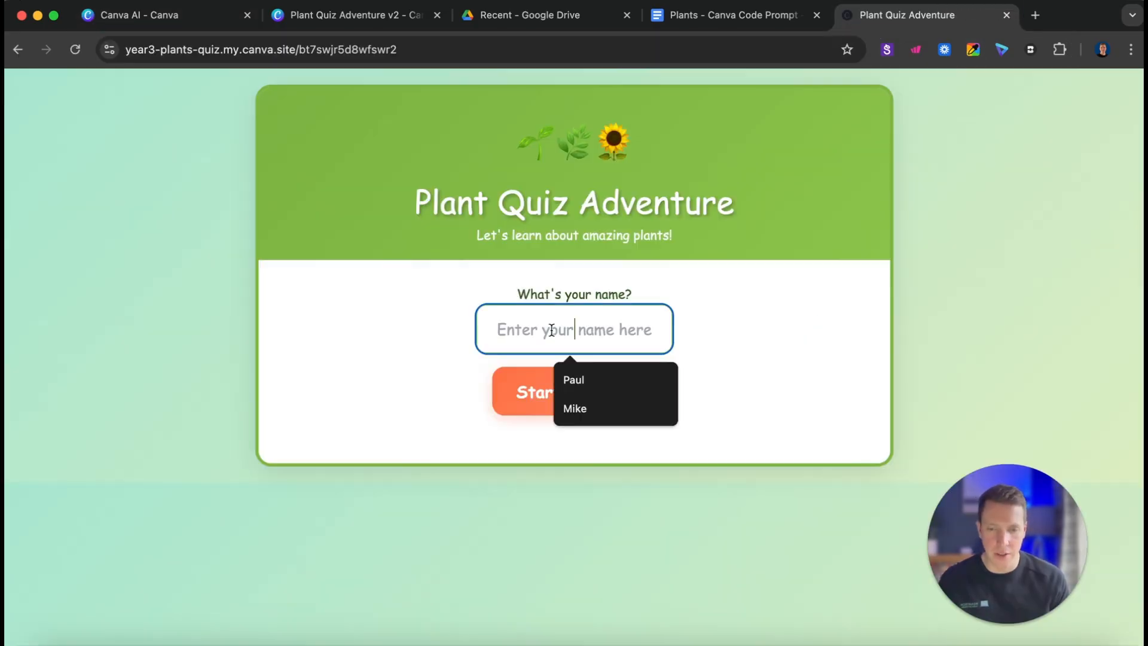
{"action": "left_click", "coordinate": [571, 404]}
{"action": "left_click", "coordinate": [571, 401]}
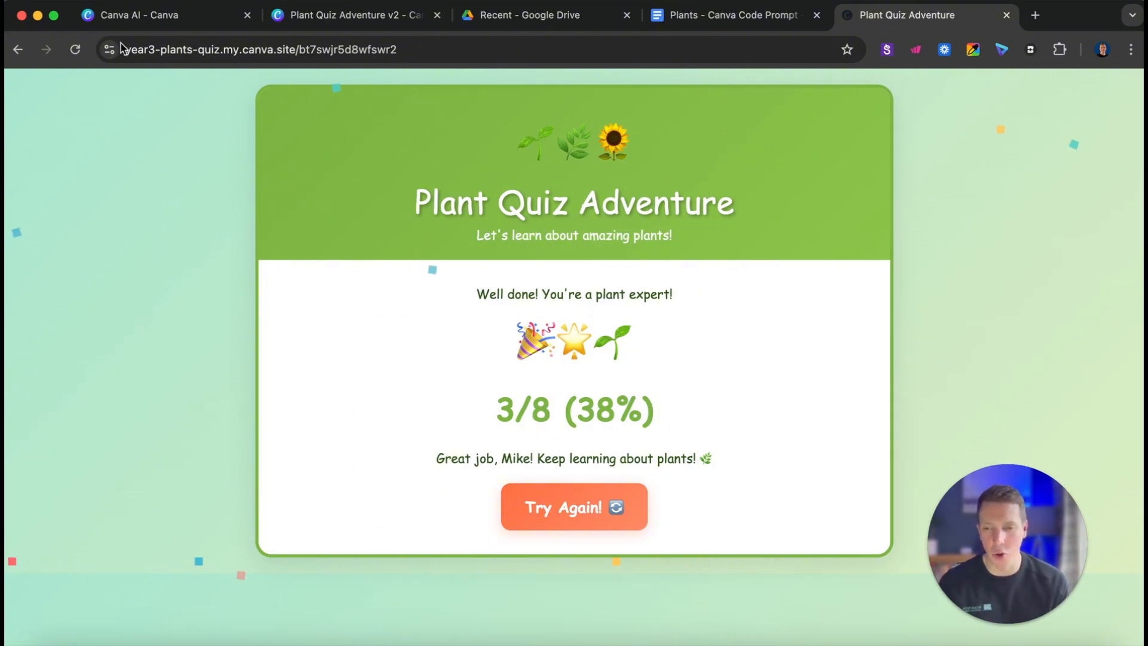
Step: Return to the Canva AI quiz page and close both the website-live message and the old data sheet's browser tab
{"action": "left_click", "coordinate": [272, 23]}
{"action": "left_click", "coordinate": [168, 15]}
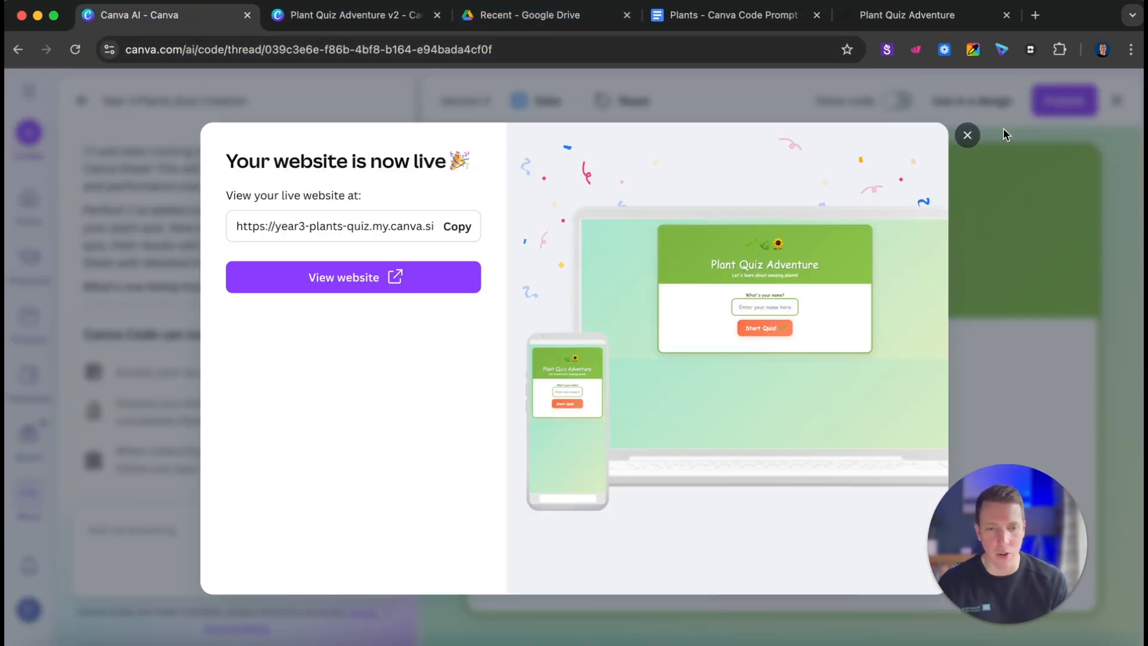
{"action": "left_click", "coordinate": [967, 135]}
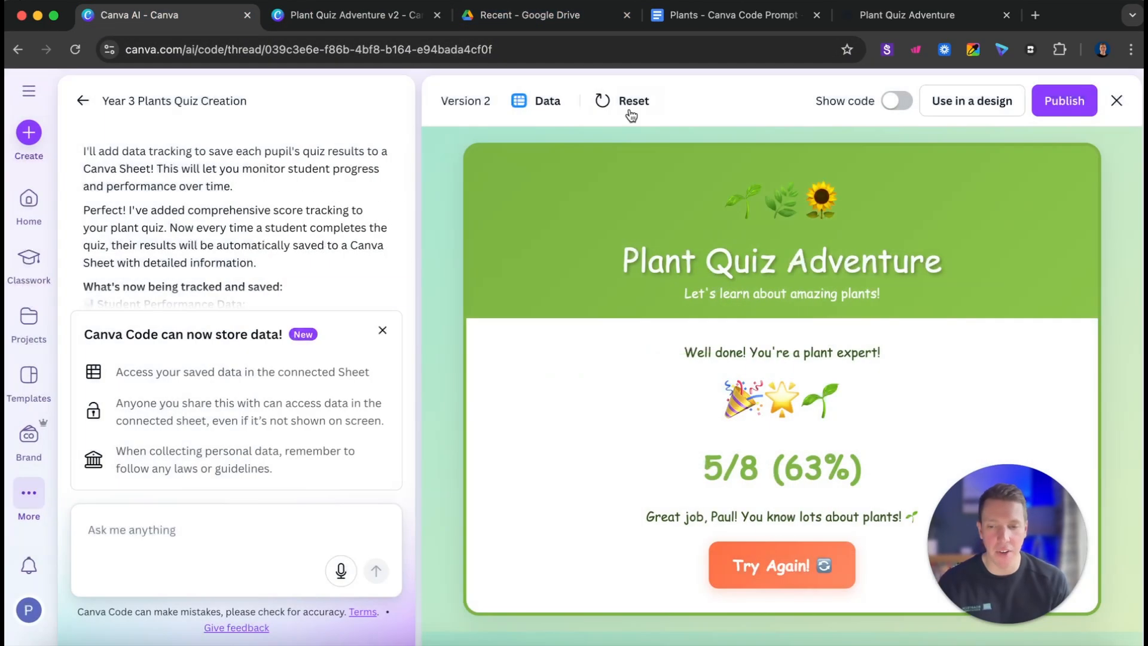
{"action": "left_click", "coordinate": [437, 15]}
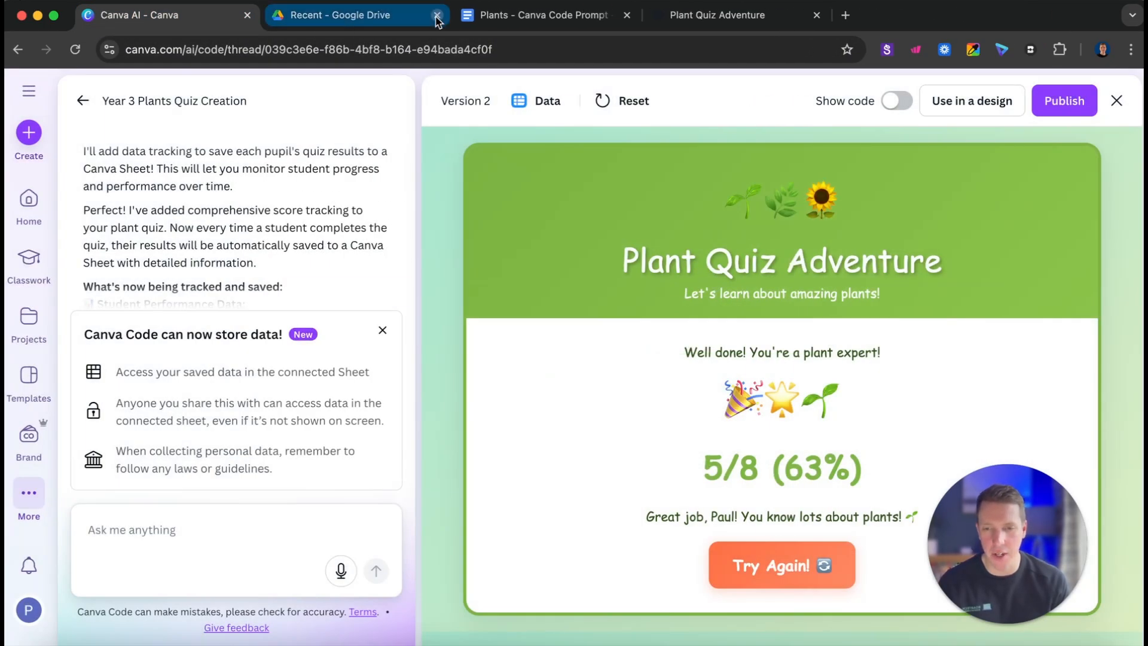
Step: Reopen the quiz's connected Canva Sheet and refresh its data from the Canva Code source
{"action": "left_click", "coordinate": [543, 109]}
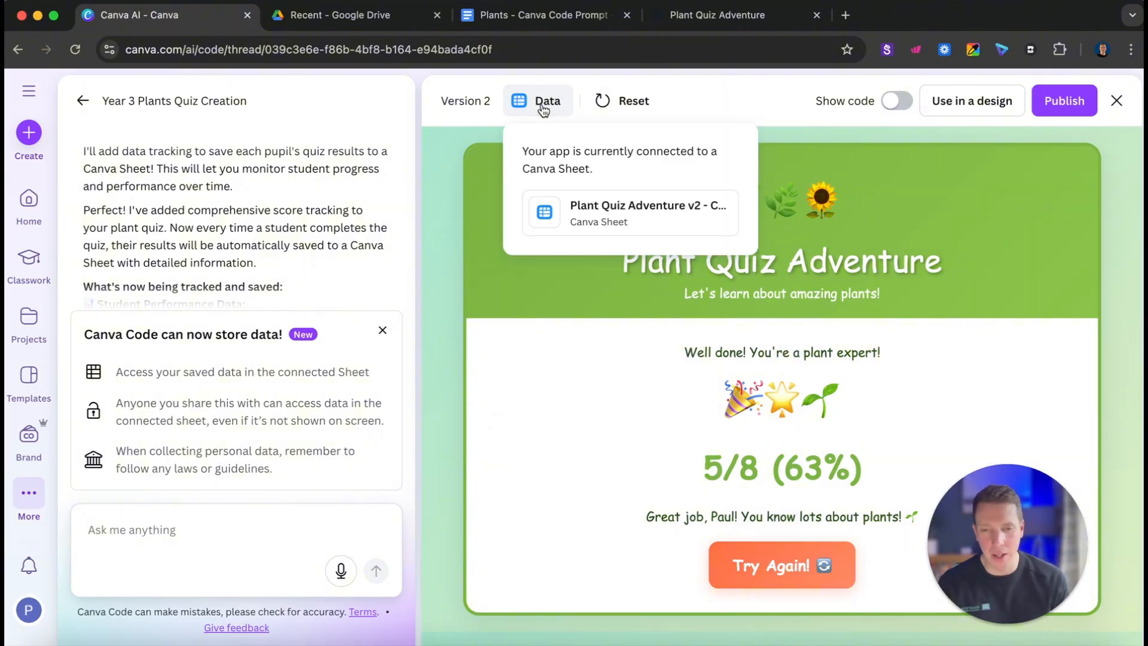
{"action": "left_click", "coordinate": [604, 206]}
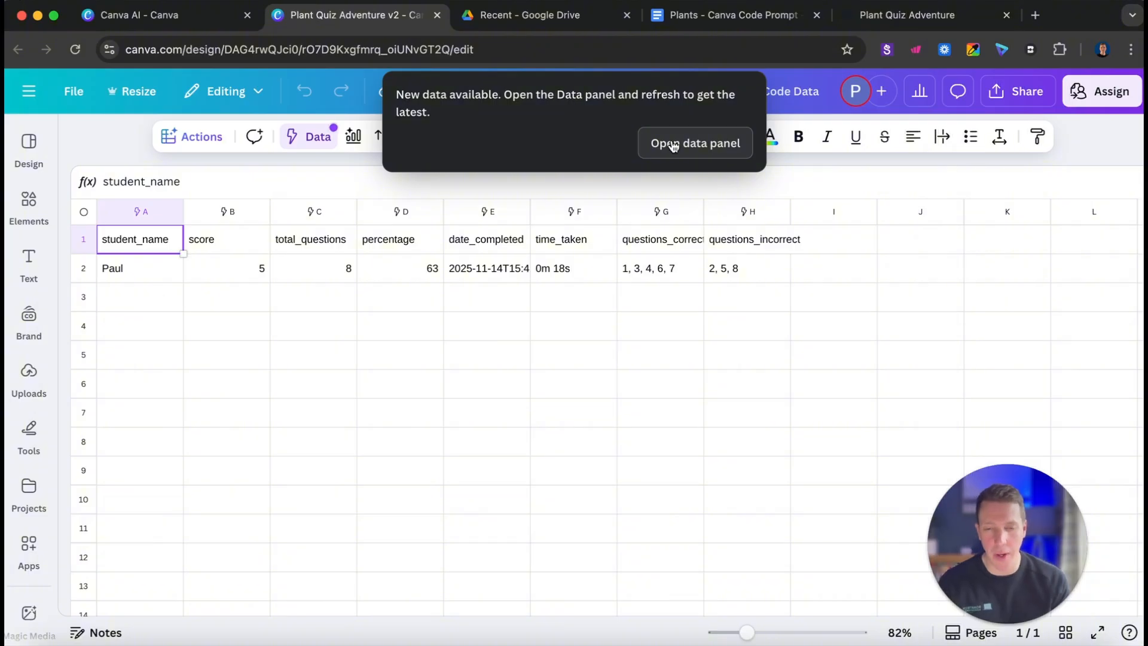
{"action": "left_click", "coordinate": [690, 149]}
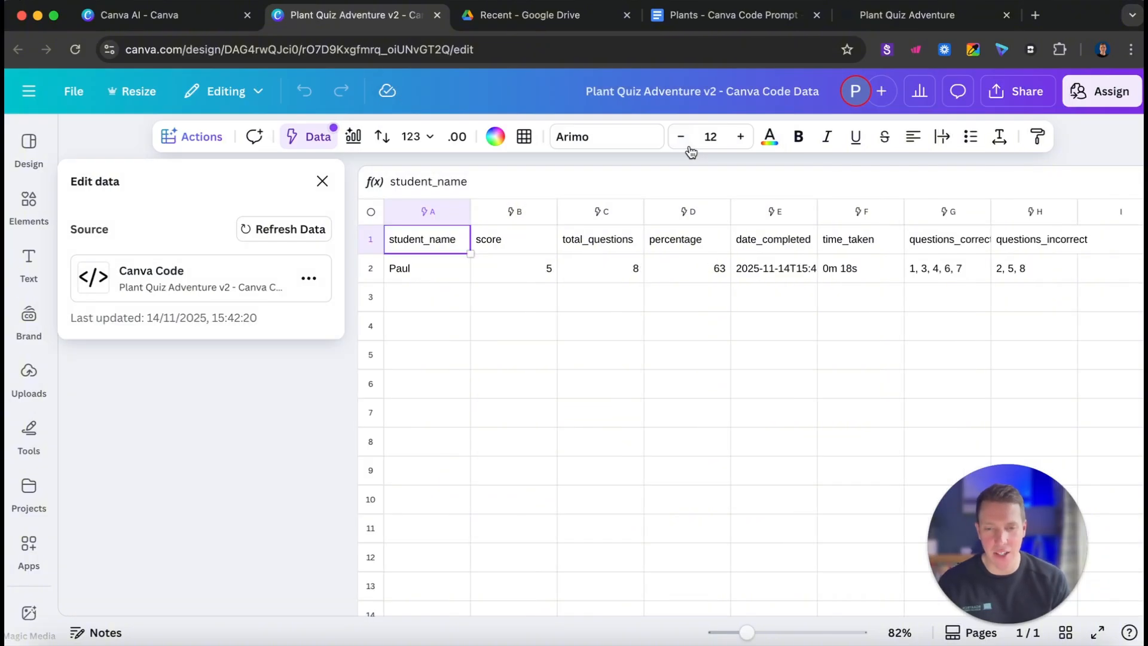
{"action": "left_click", "coordinate": [278, 231]}
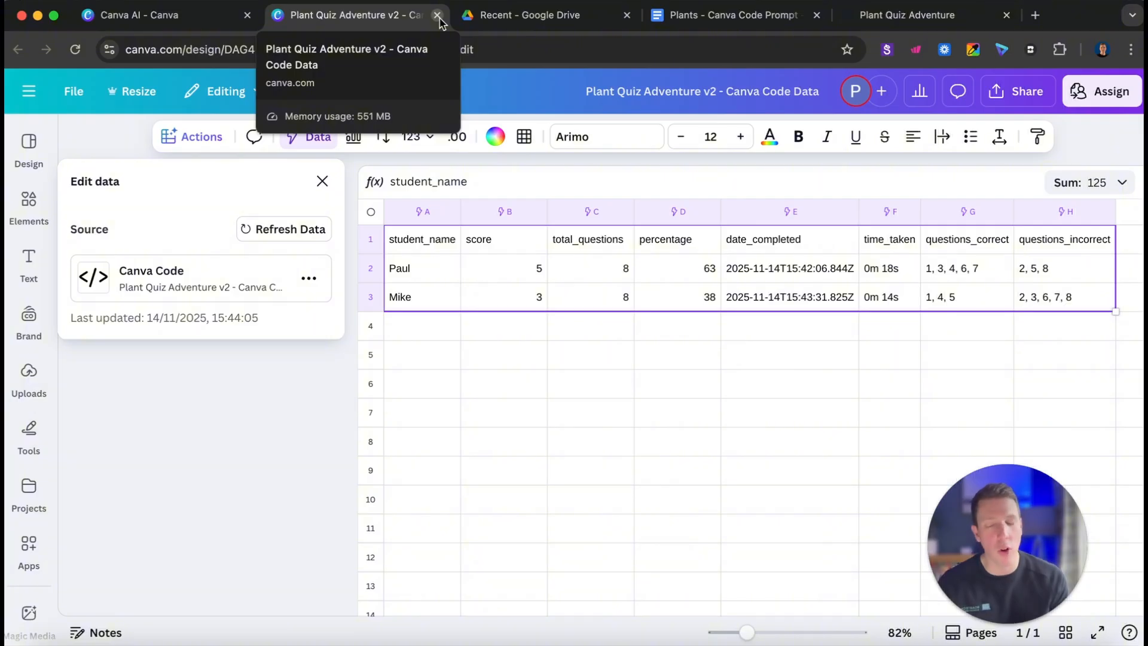
Step: Close the data sheet and reopen Plant Quiz Adventure v2 from the recent items in all Canva projects
{"action": "left_click", "coordinate": [437, 15]}
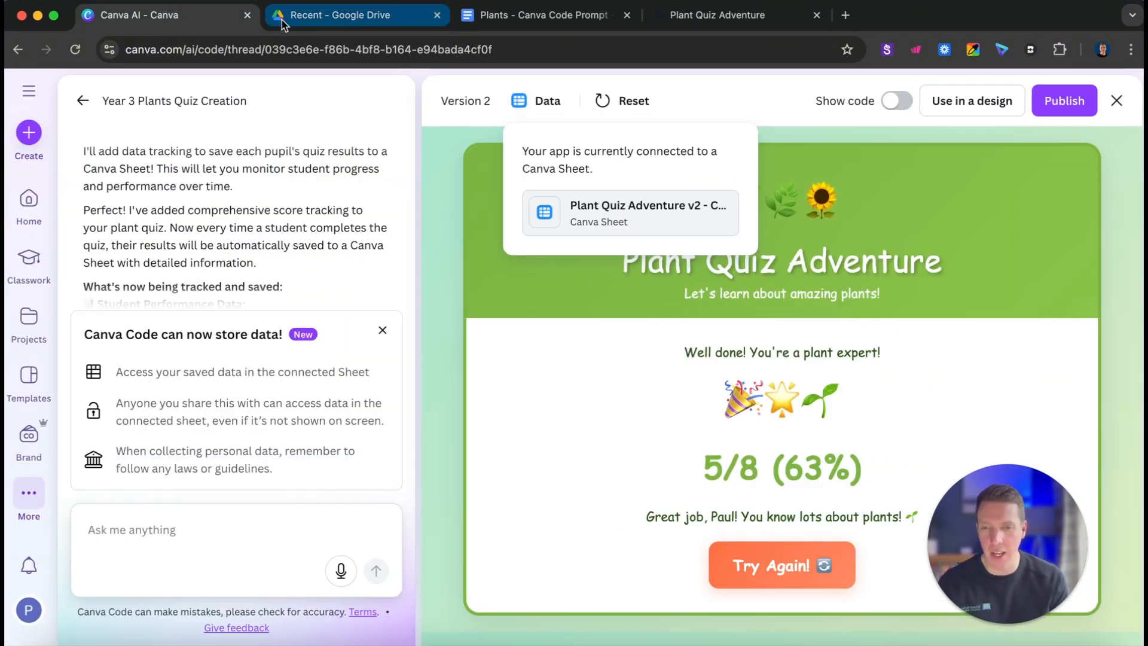
{"action": "left_click", "coordinate": [30, 94]}
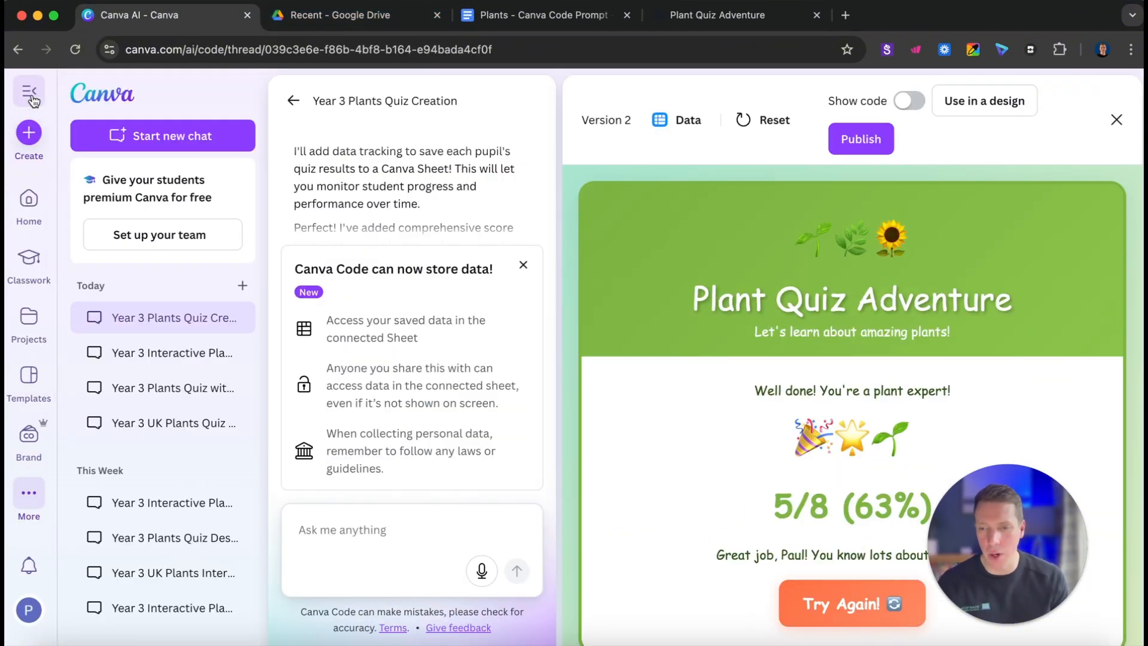
{"action": "left_click", "coordinate": [90, 105]}
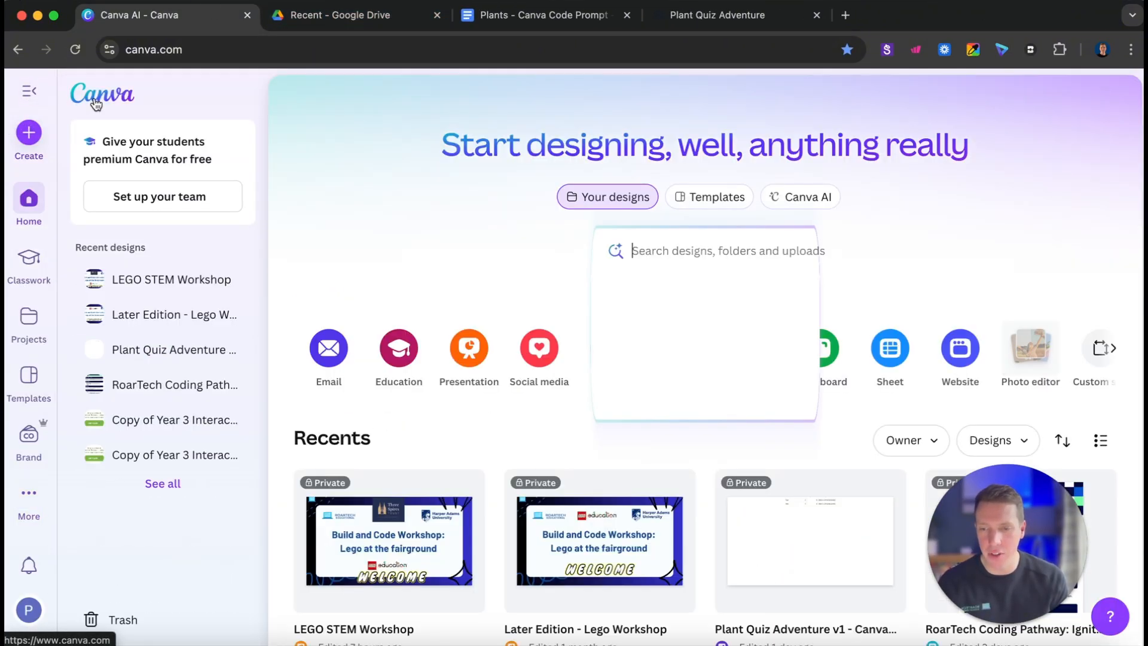
{"action": "left_click", "coordinate": [28, 332]}
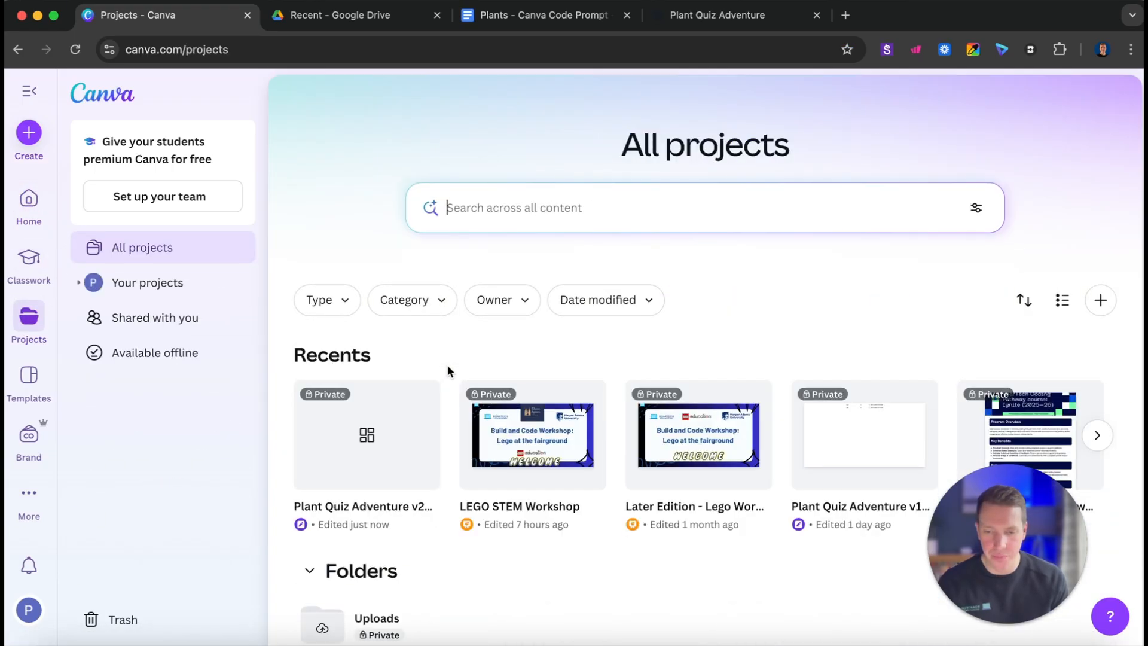
{"action": "left_click", "coordinate": [372, 445]}
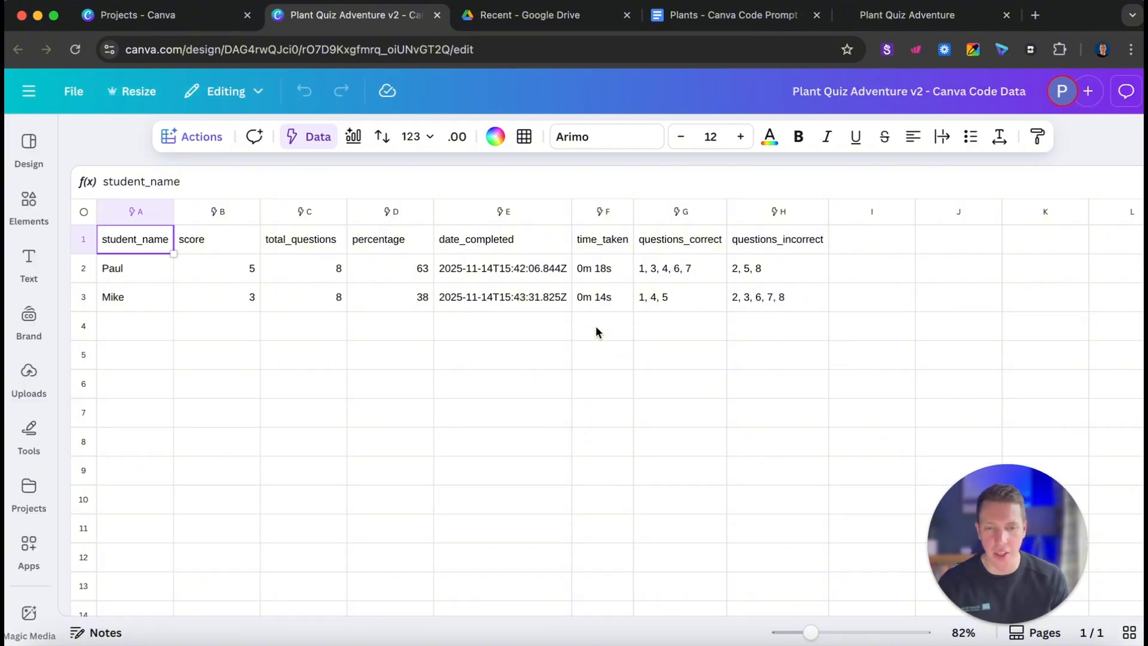